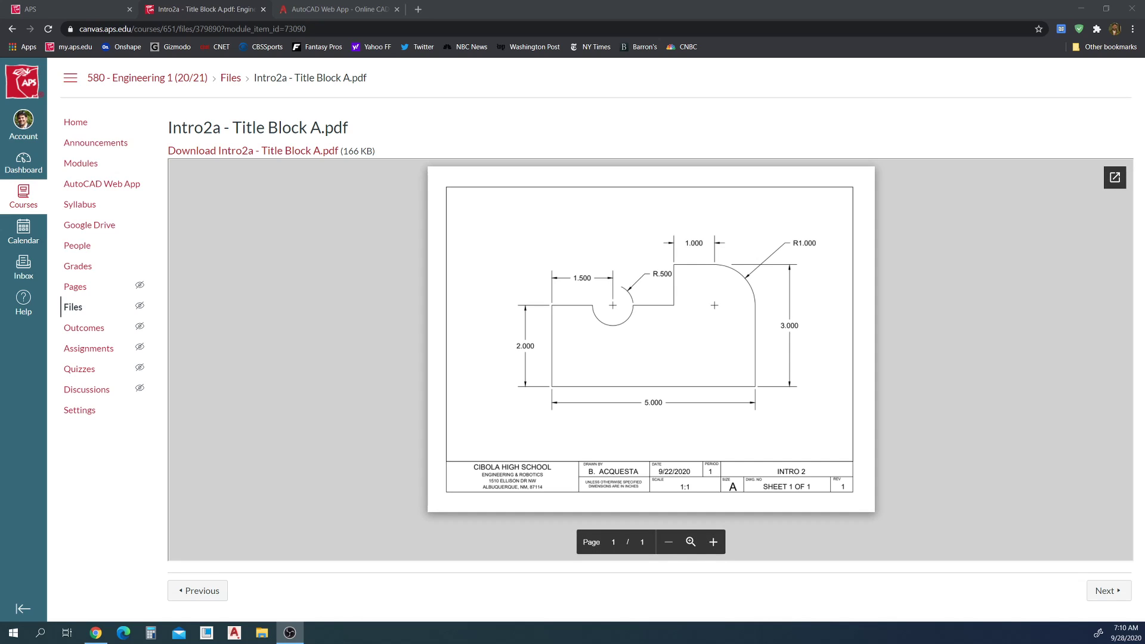
Step: Draw lines from 0,0 for a 5-unit bottom edge and a 3-unit right side, then check the reference PDF
{"action": "left_click", "coordinate": [313, 8]}
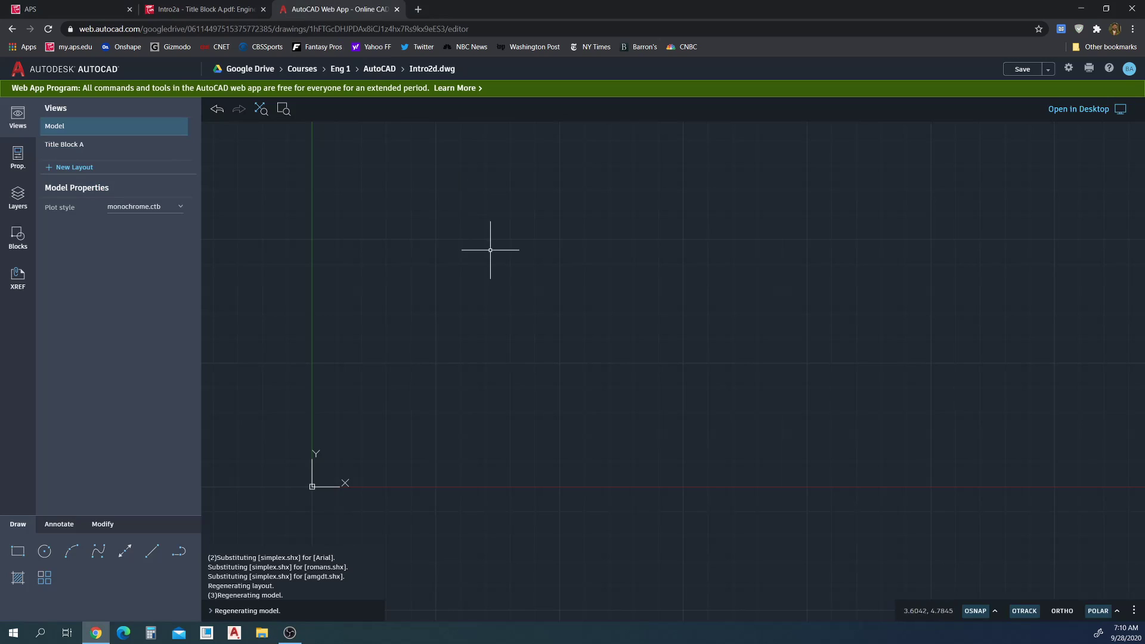
{"action": "left_click", "coordinate": [152, 552]}
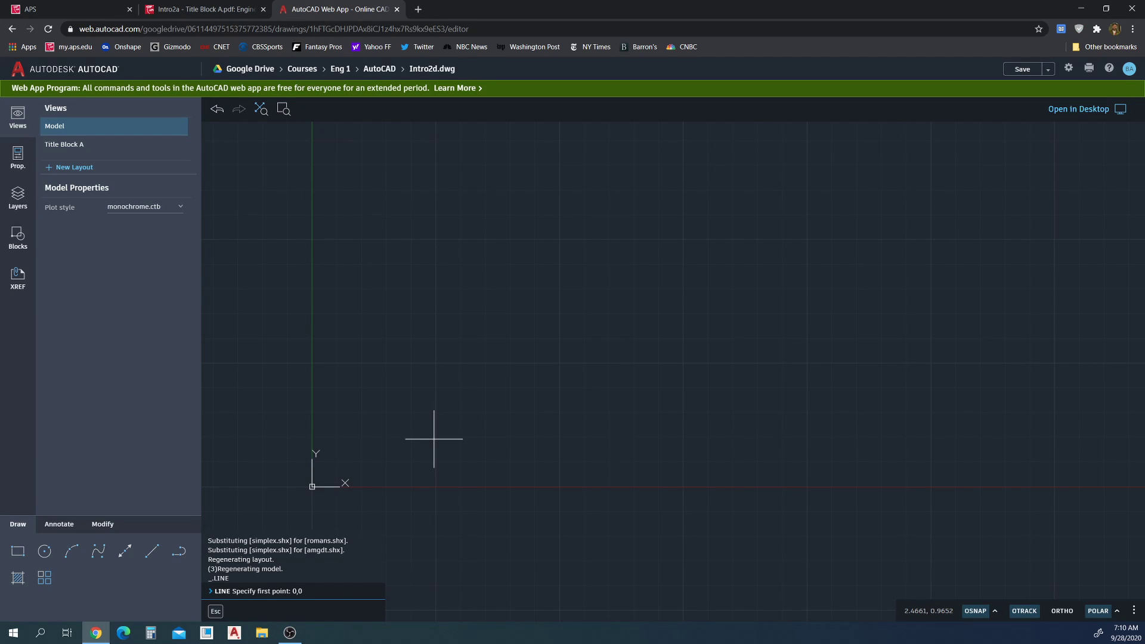
{"action": "type", "text": "0,0"}
{"action": "key", "text": "Return"}
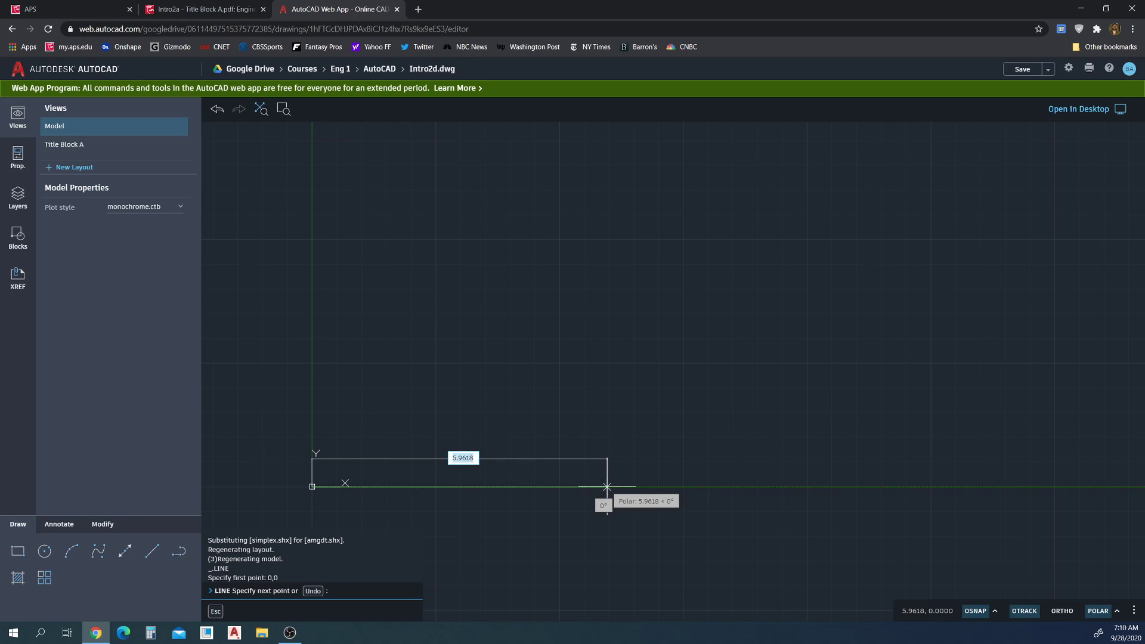
{"action": "type", "text": "5"}
{"action": "key", "text": "Return"}
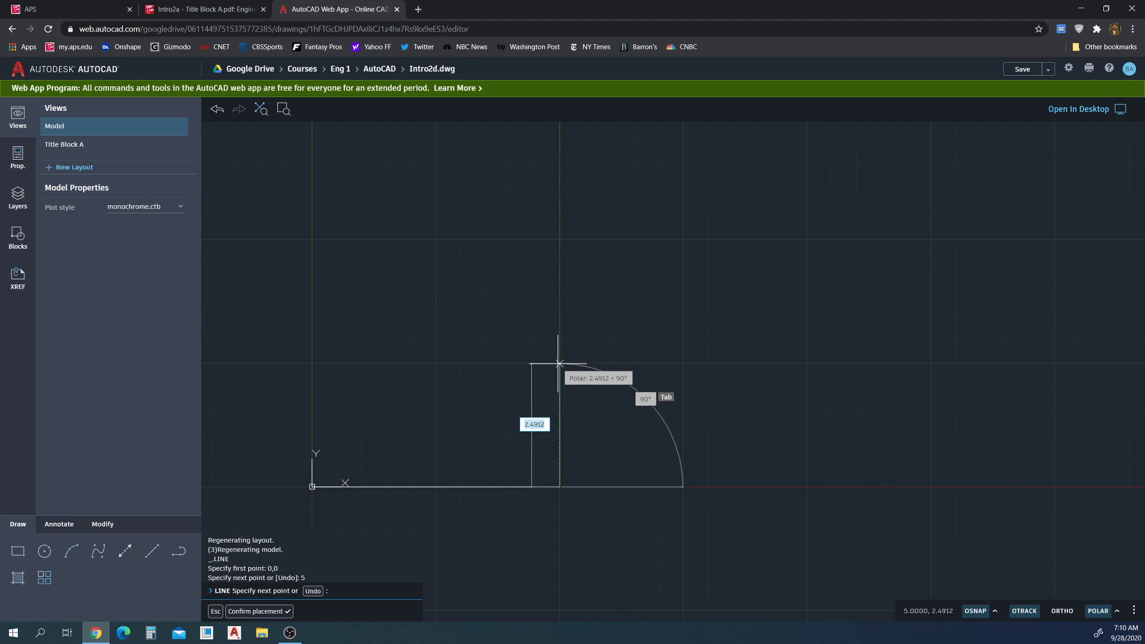
{"action": "type", "text": "3"}
{"action": "key", "text": "Return"}
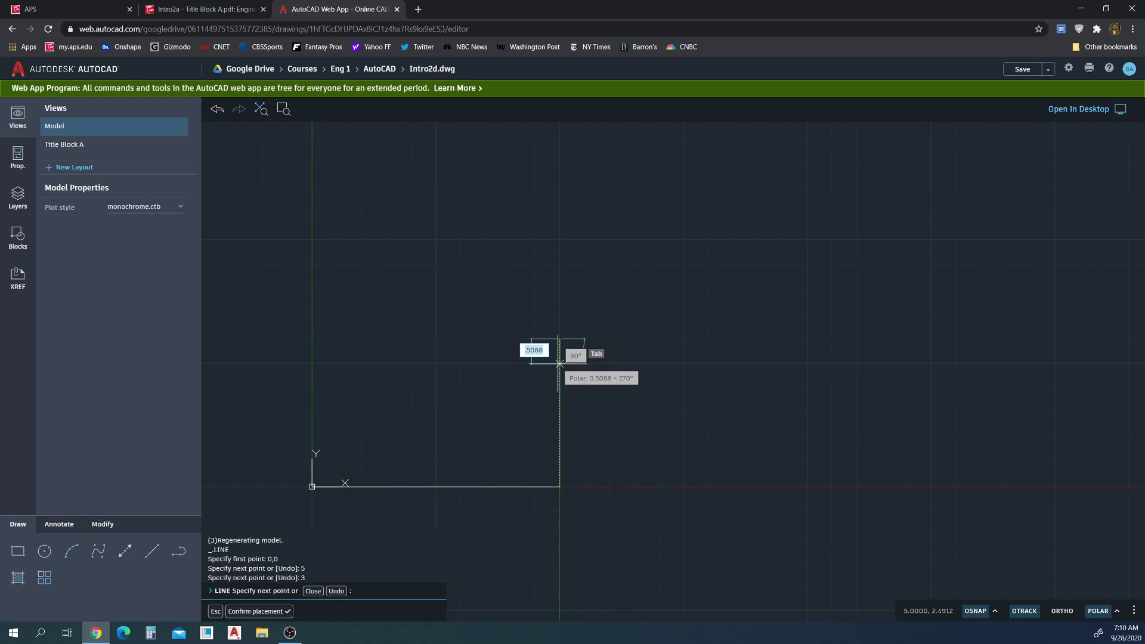
{"action": "key", "text": "Escape"}
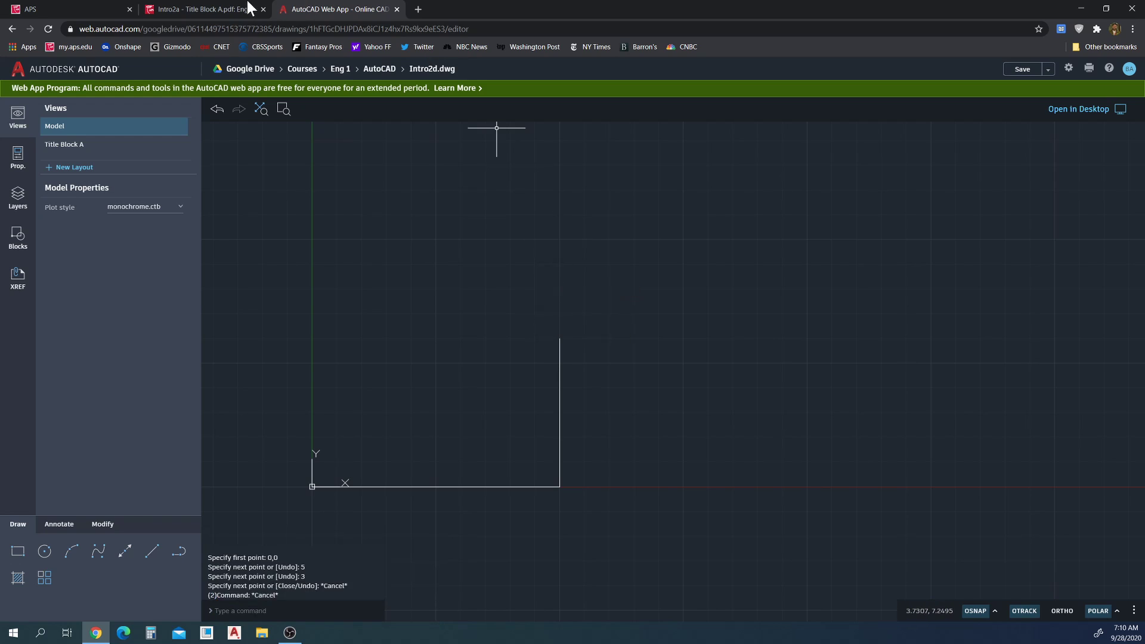
{"action": "left_click", "coordinate": [239, 9]}
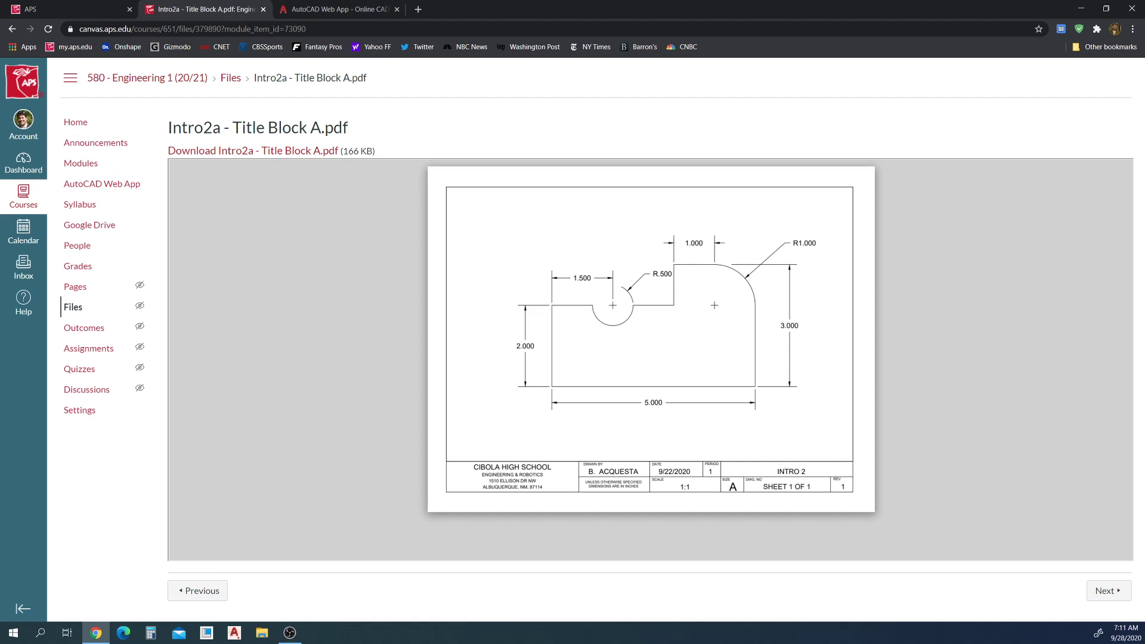
Step: Draw the 2-unit top edge leftward from the right side's top, then check the reference PDF
{"action": "left_click", "coordinate": [308, 9]}
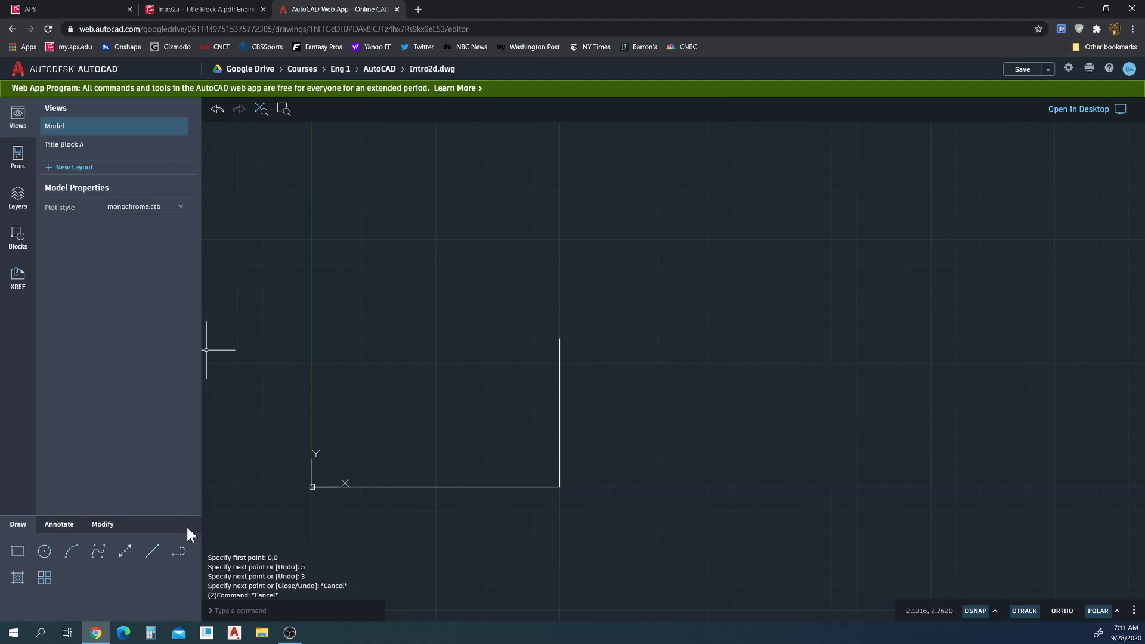
{"action": "left_click", "coordinate": [152, 551]}
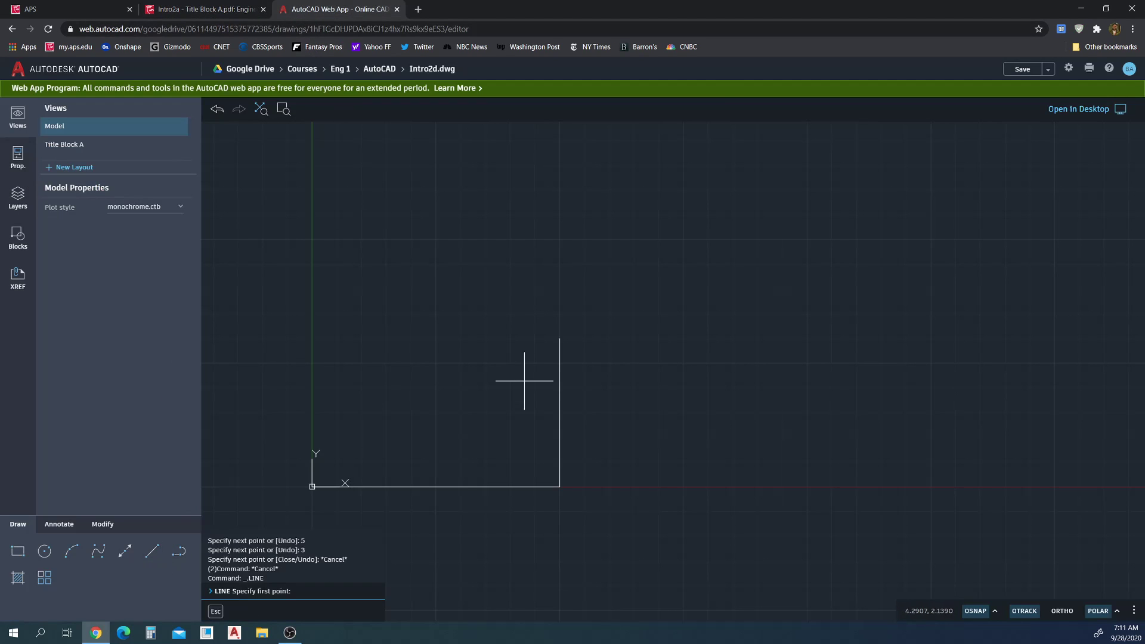
{"action": "left_click", "coordinate": [560, 344]}
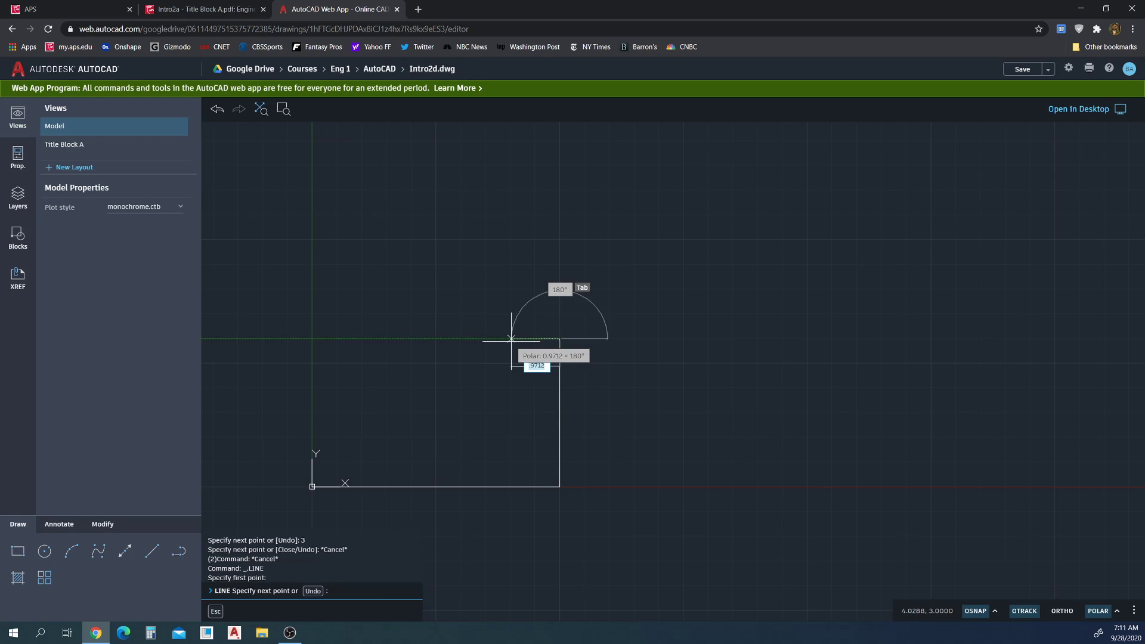
{"action": "type", "text": "2"}
{"action": "key", "text": "Return"}
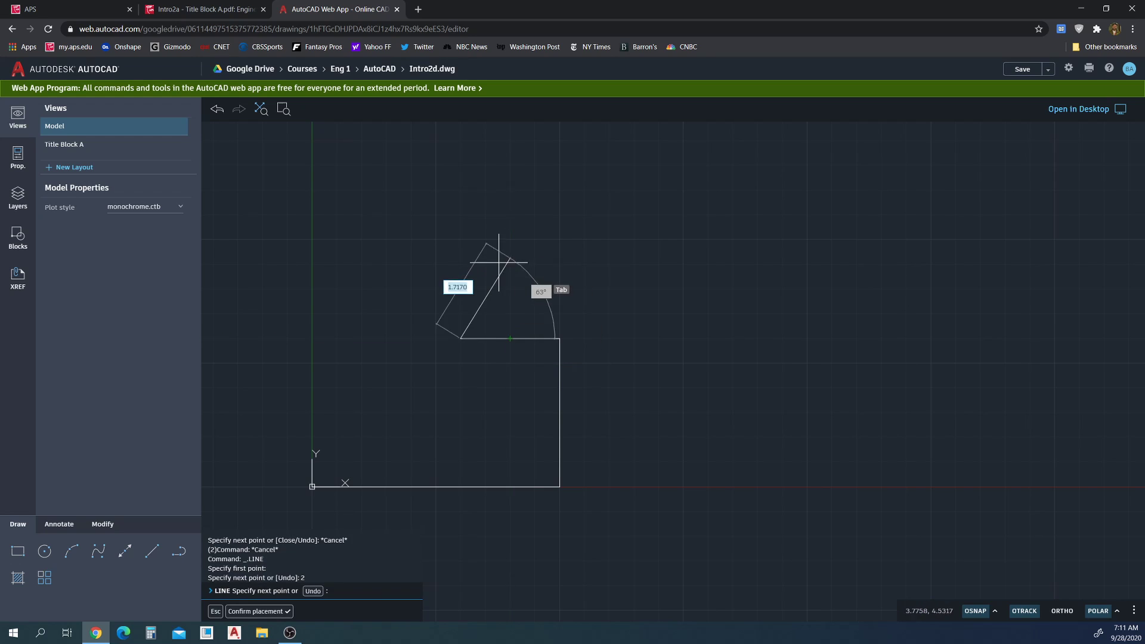
{"action": "key", "text": "Escape"}
{"action": "left_click", "coordinate": [230, 10]}
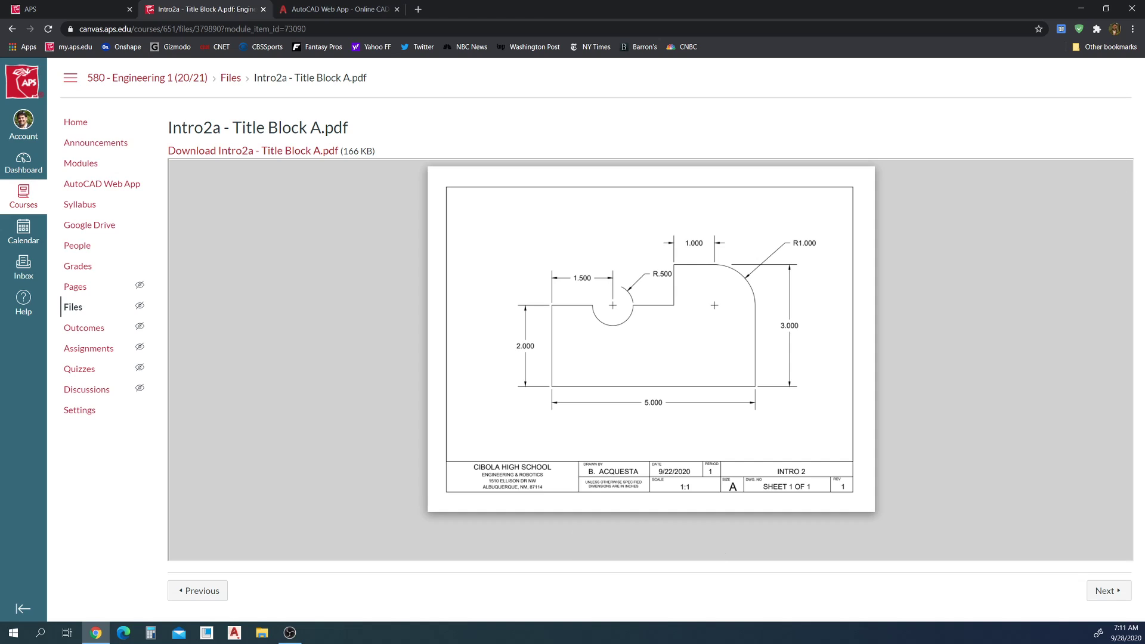
Step: Draw the 1-unit step down, 3-unit ledge and left side back to the origin, then centre the view
{"action": "left_click", "coordinate": [351, 10]}
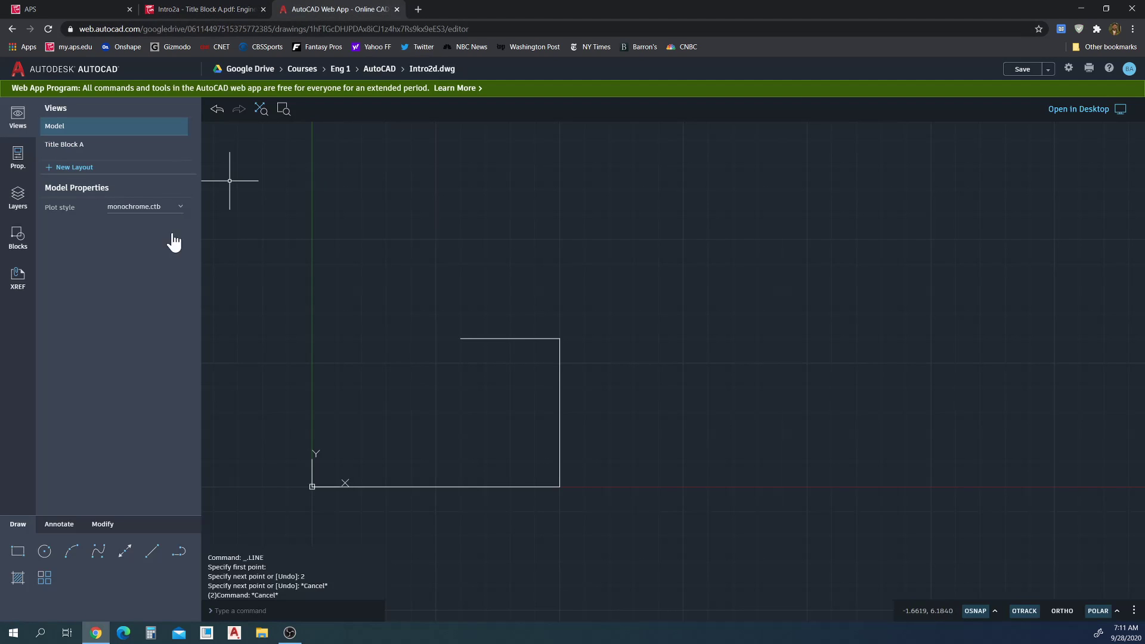
{"action": "left_click", "coordinate": [154, 553]}
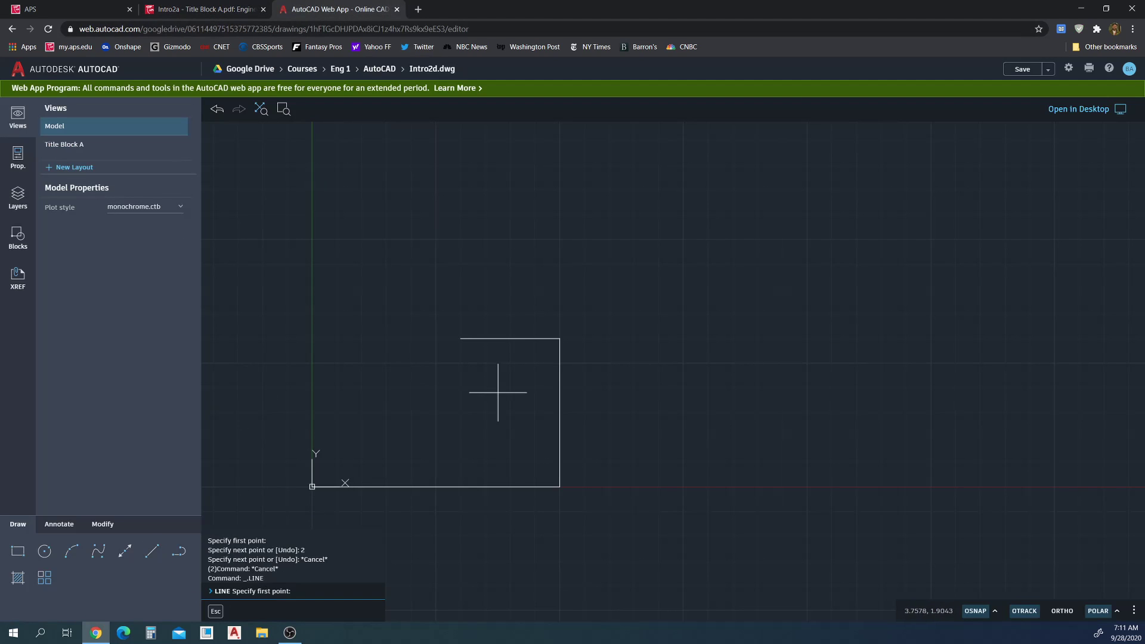
{"action": "left_click", "coordinate": [460, 339]}
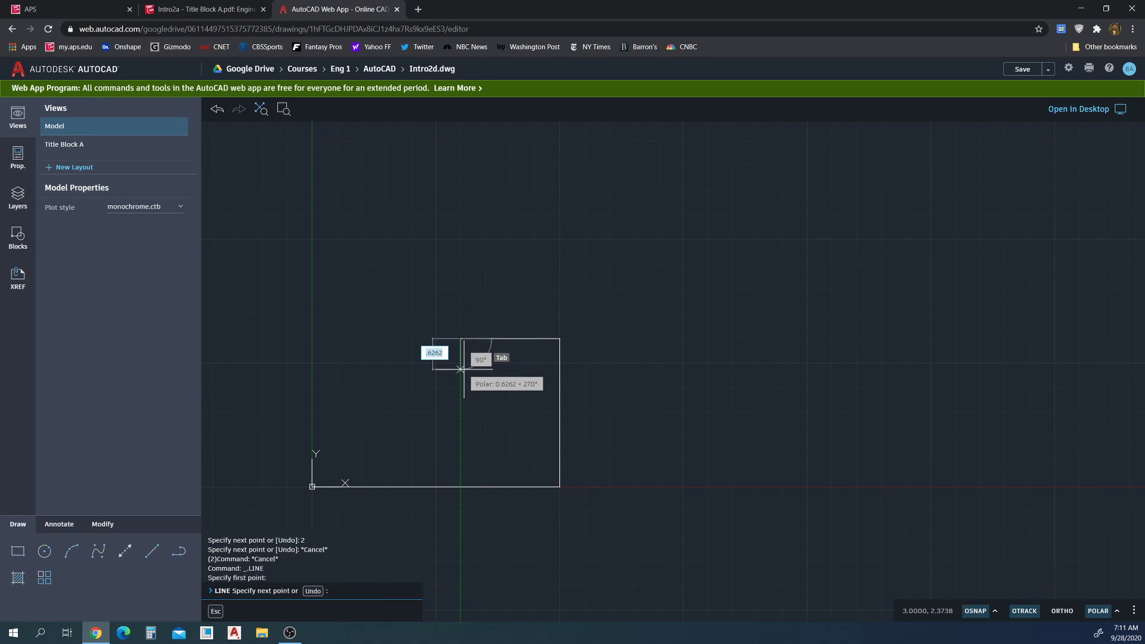
{"action": "type", "text": "1"}
{"action": "key", "text": "Return"}
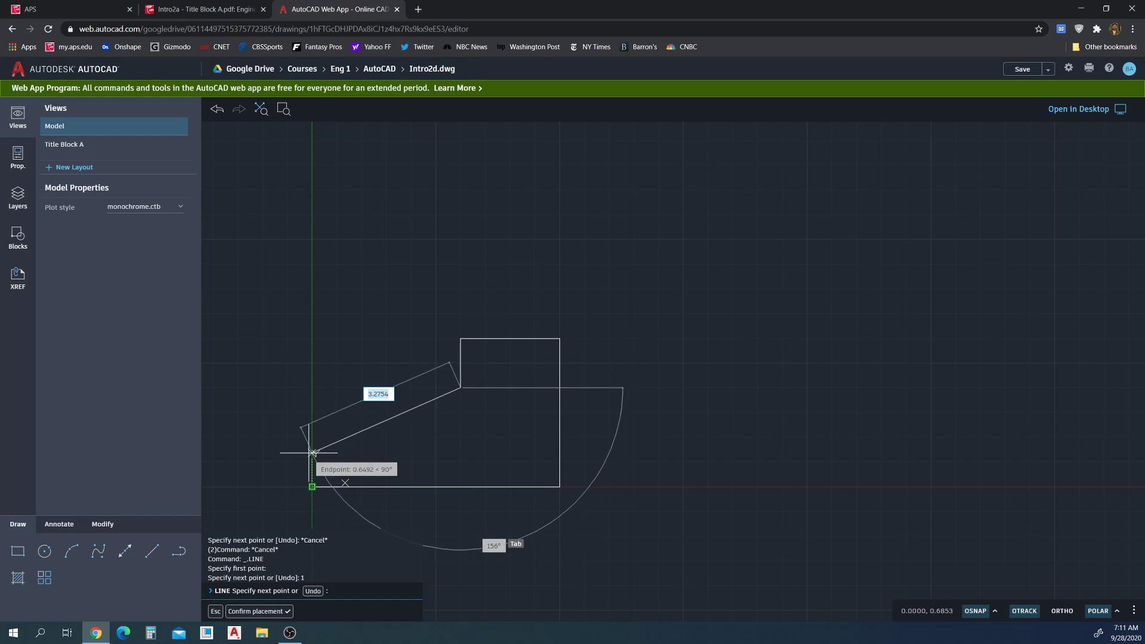
{"action": "left_click", "coordinate": [311, 388]}
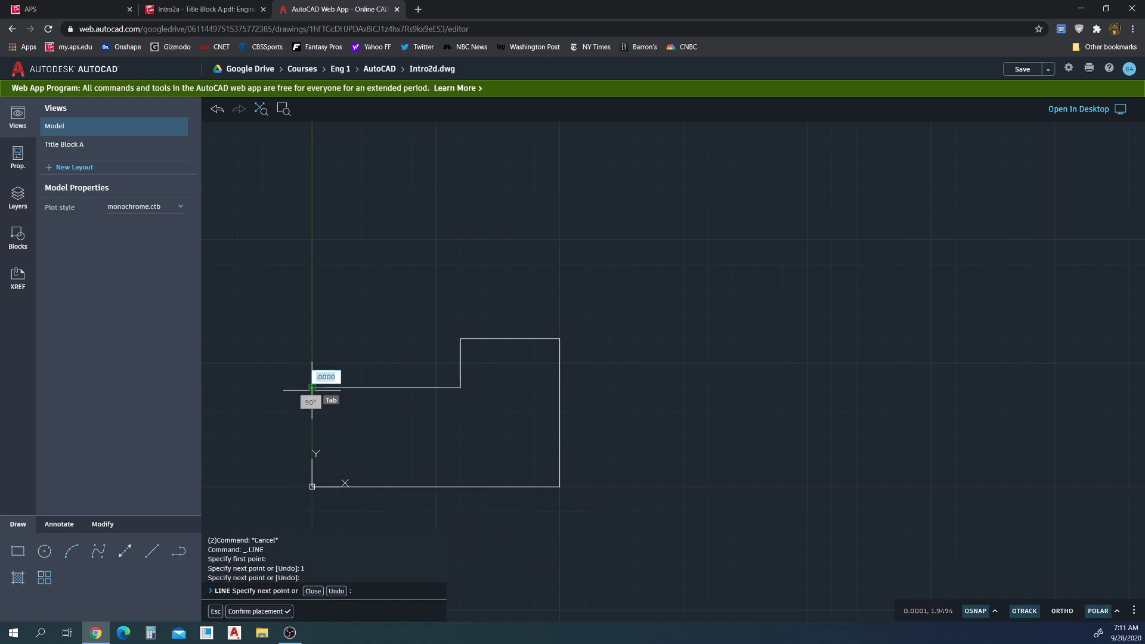
{"action": "left_click", "coordinate": [312, 486]}
{"action": "key", "text": "Escape"}
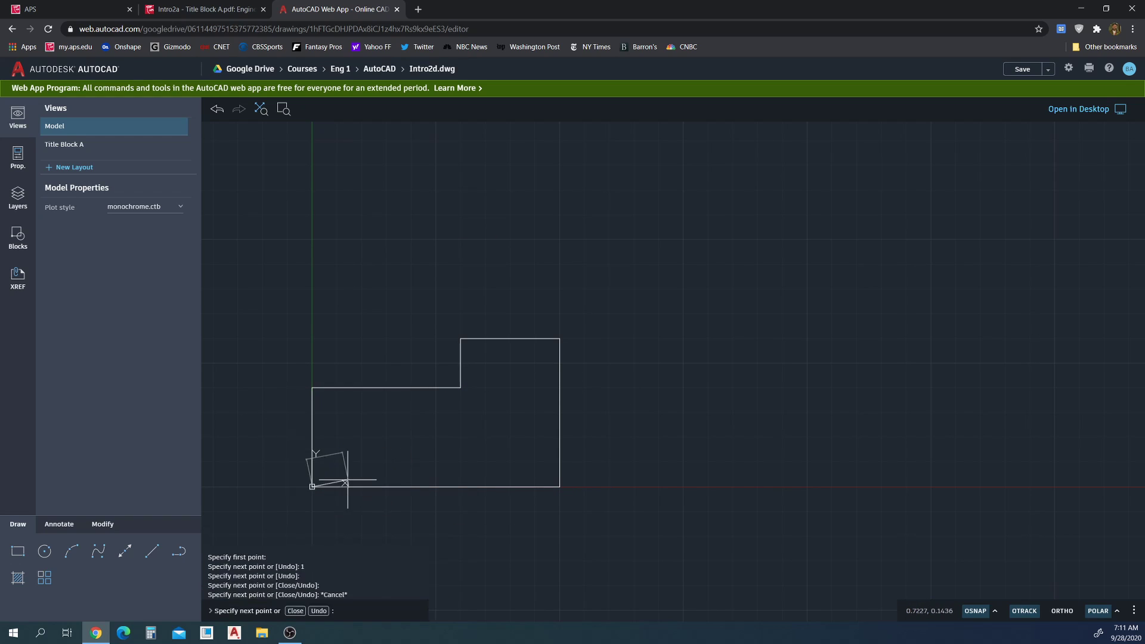
{"action": "middle_click_drag", "start_coordinate": [312, 487], "coordinate": [478, 462]}
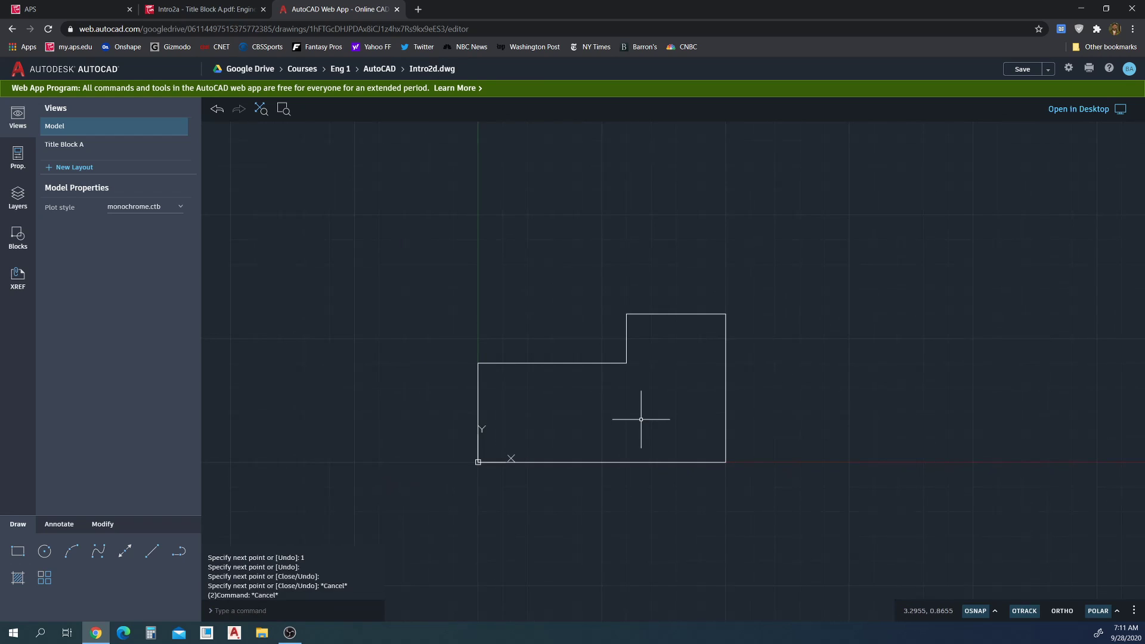
Step: Fillet the corner between the right vertical edge and top edge with radius 1
{"action": "left_click", "coordinate": [221, 10]}
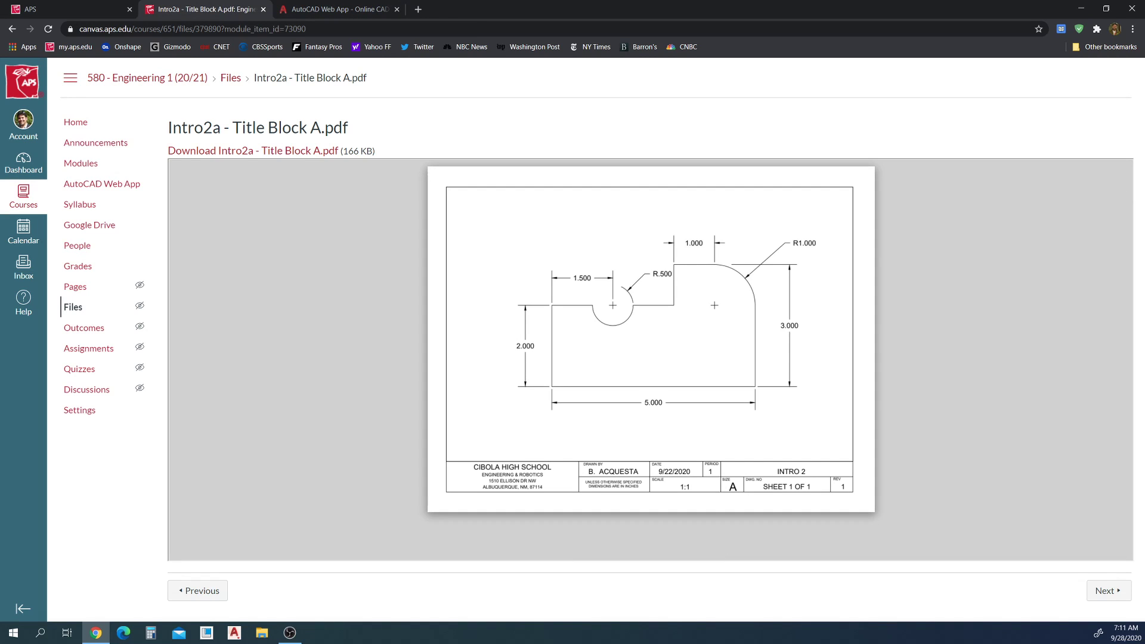
{"action": "left_click", "coordinate": [295, 7]}
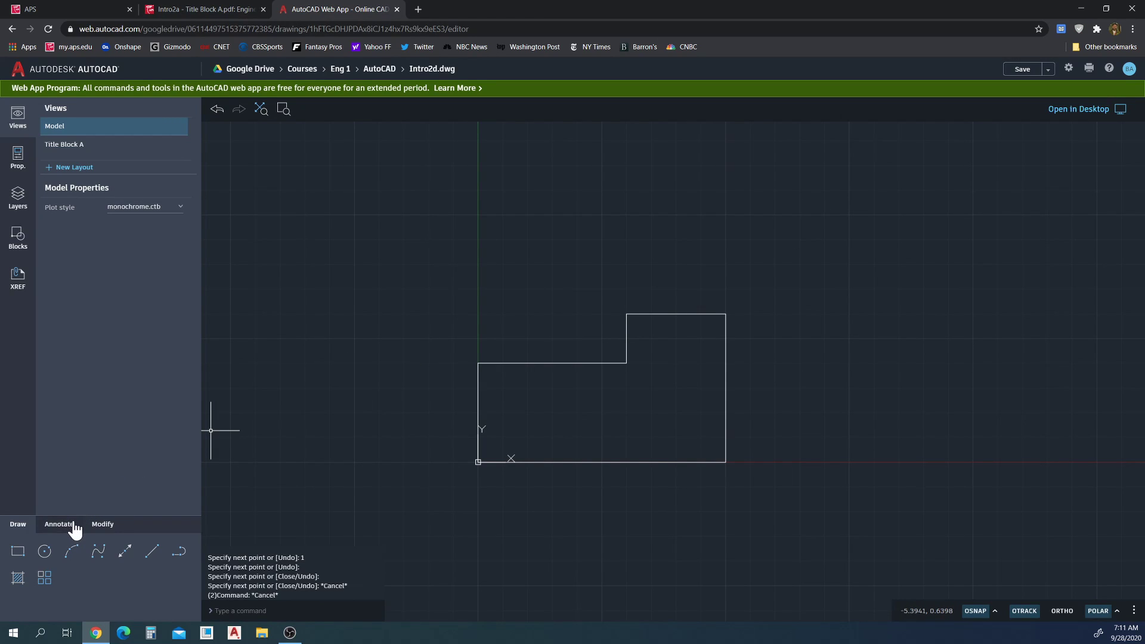
{"action": "left_click", "coordinate": [102, 524]}
{"action": "left_click", "coordinate": [99, 555]}
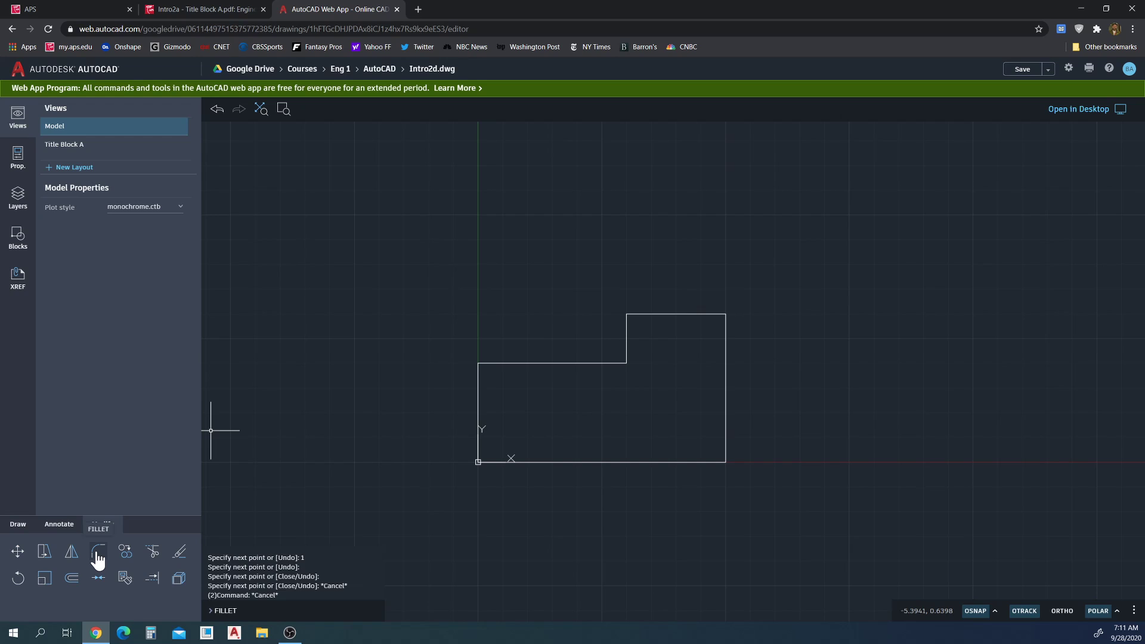
{"action": "left_click", "coordinate": [98, 555]}
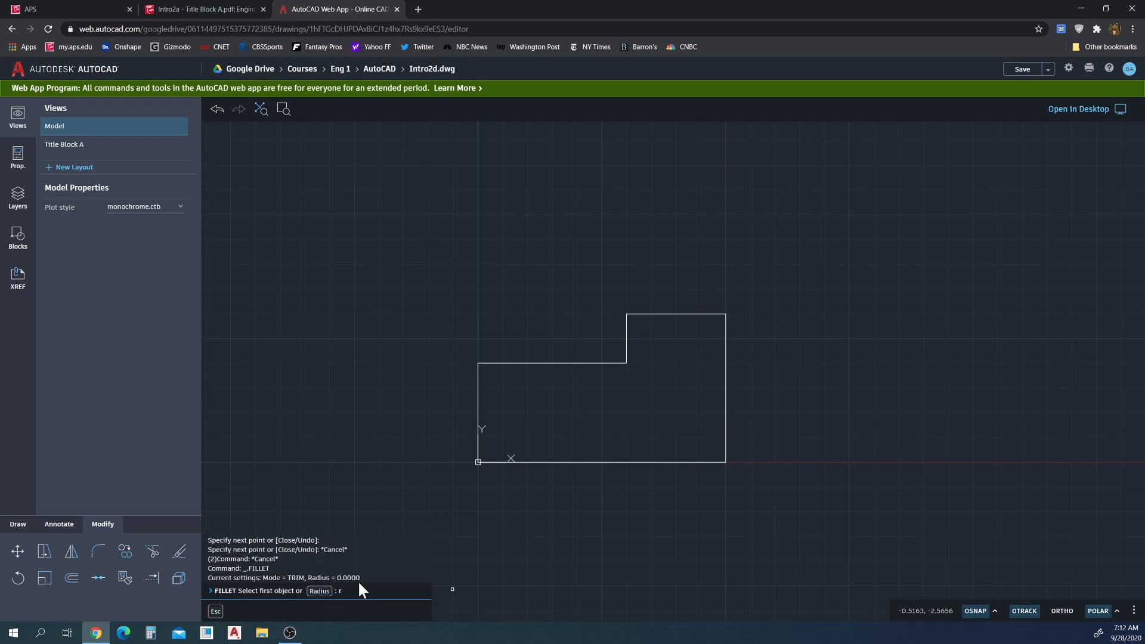
{"action": "key", "text": "Return"}
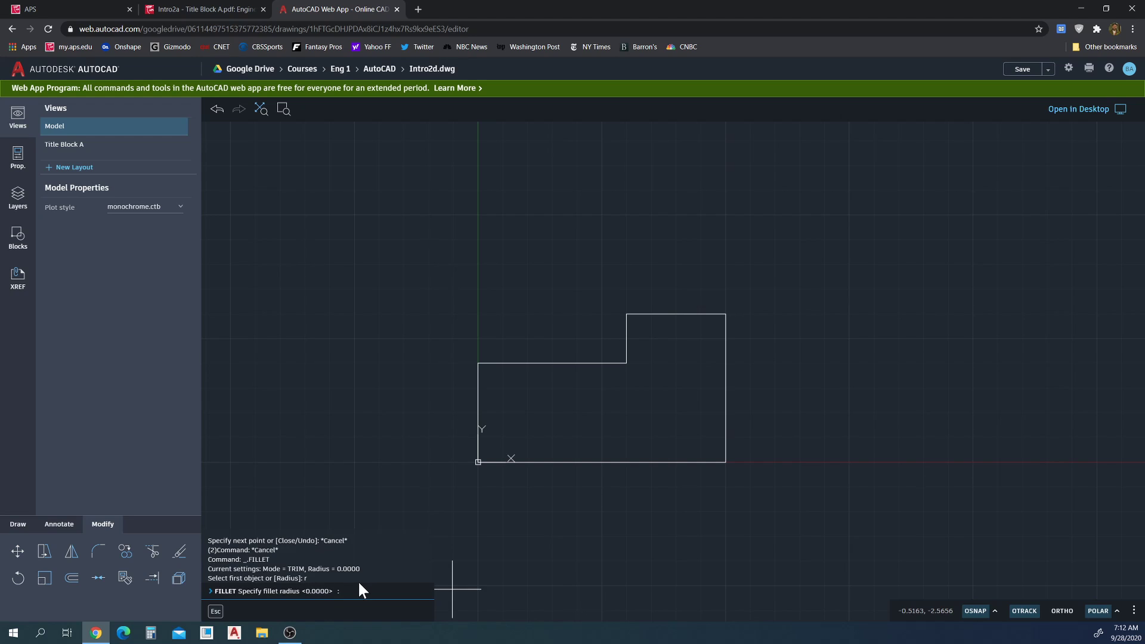
{"action": "key", "text": "Escape"}
{"action": "key", "text": "Escape"}
{"action": "left_click", "coordinate": [107, 554]}
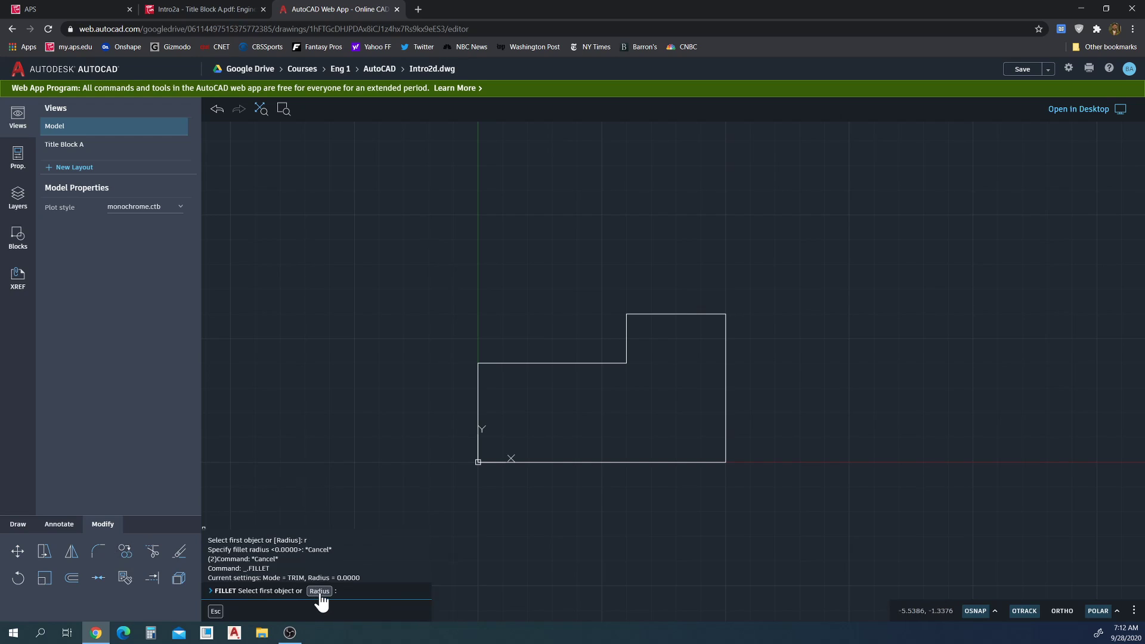
{"action": "left_click", "coordinate": [320, 592]}
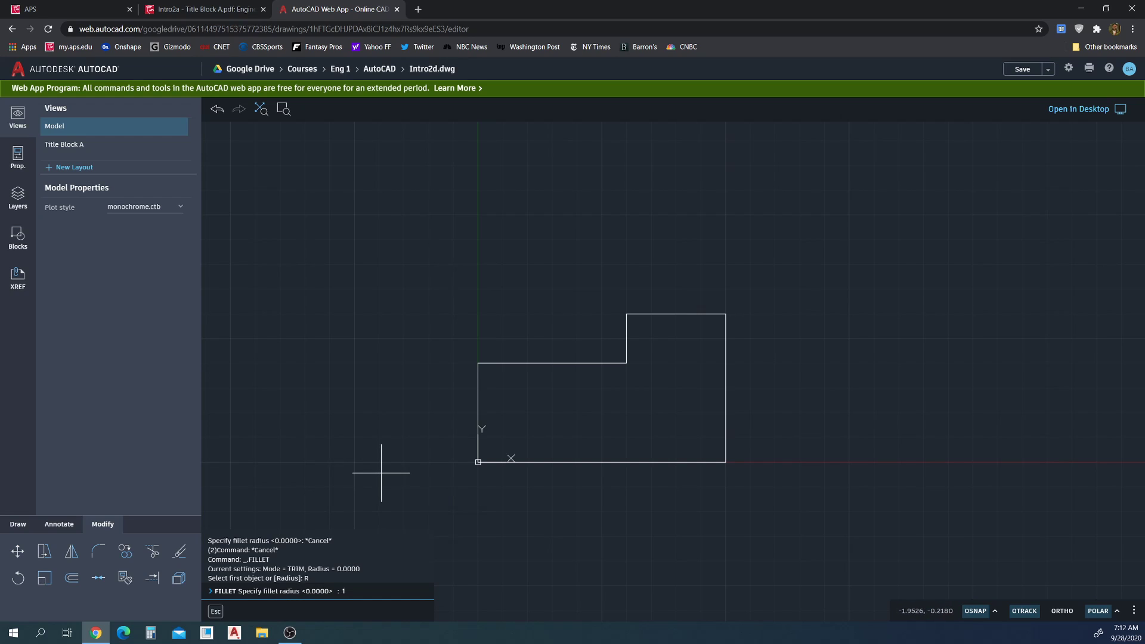
{"action": "key", "text": "Return"}
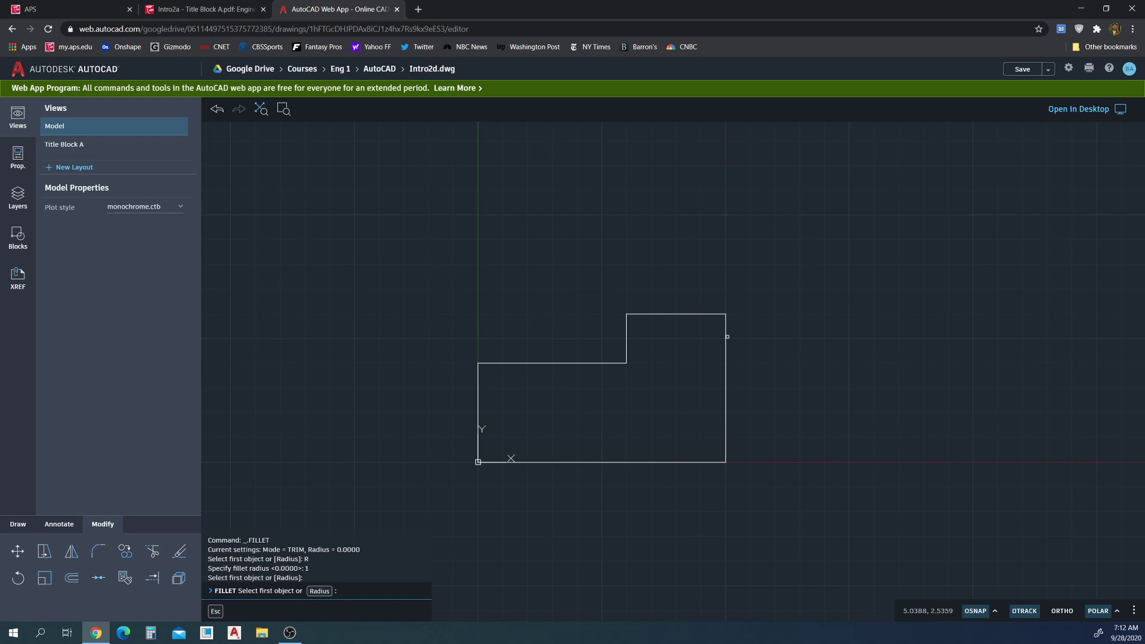
{"action": "left_click", "coordinate": [727, 337]}
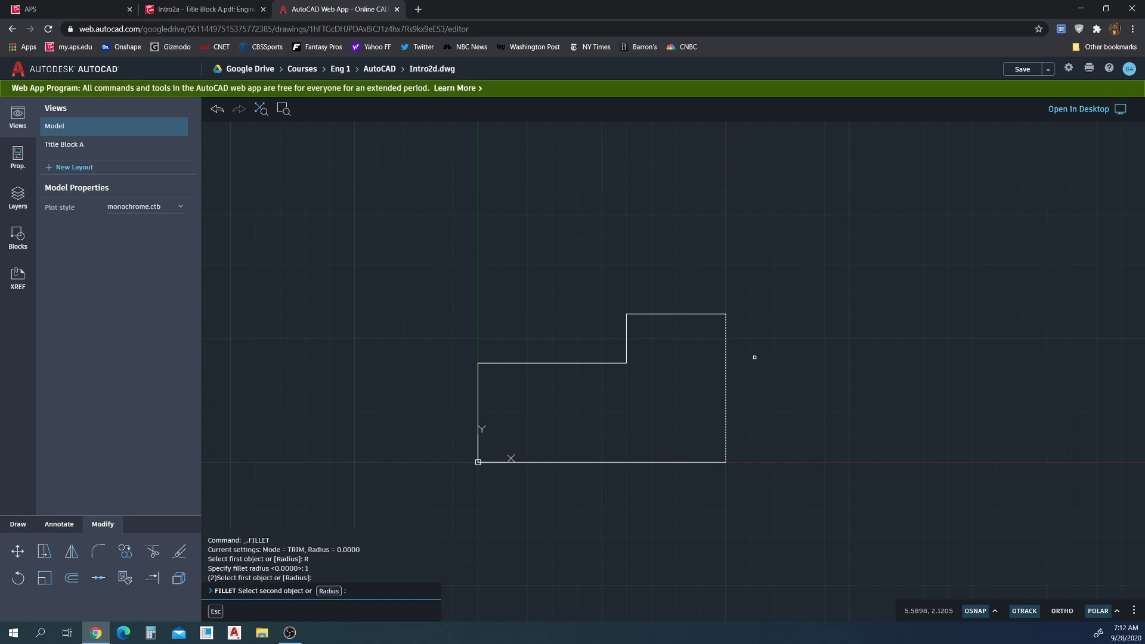
{"action": "left_click", "coordinate": [701, 313]}
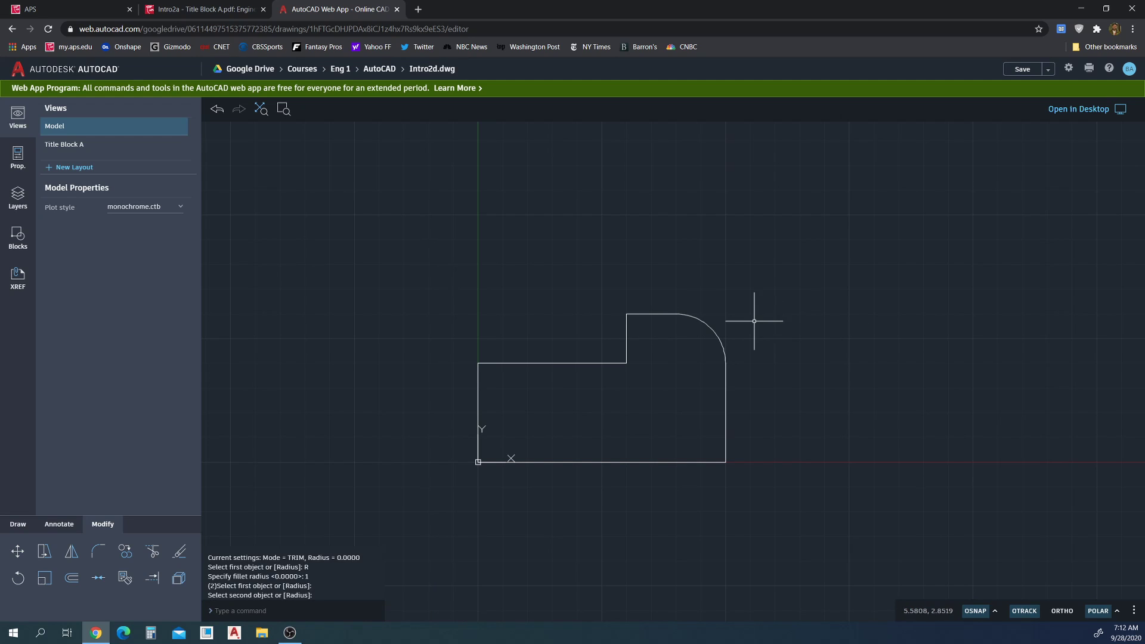
Step: Compare the filleted outline against the Intro2a - Title Block A.pdf reference drawing
{"action": "left_click", "coordinate": [206, 9]}
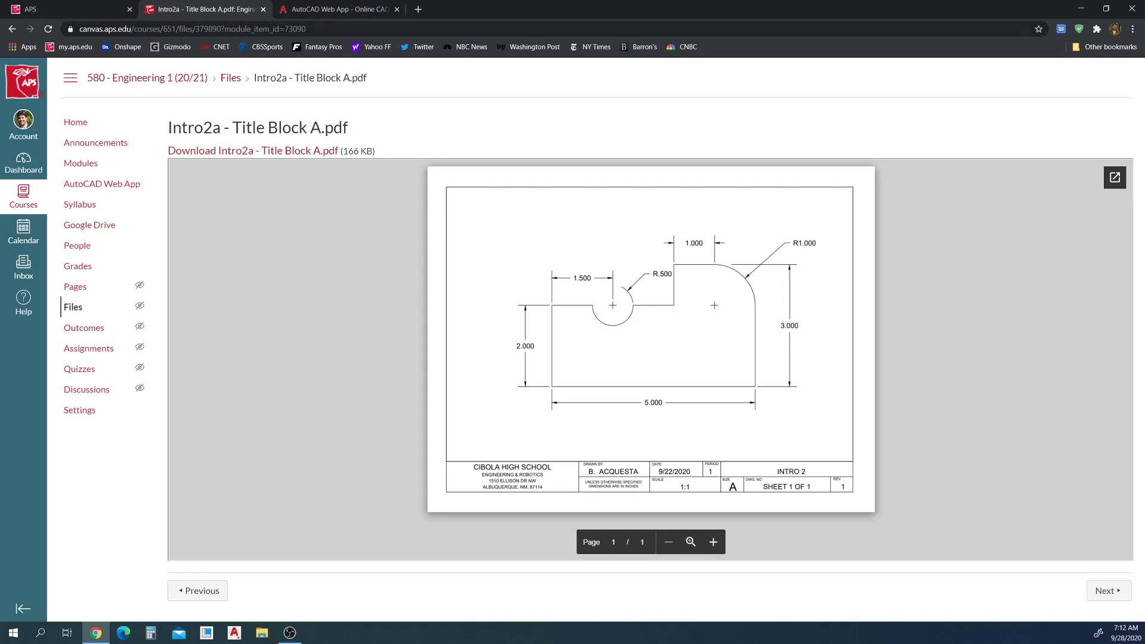
{"action": "left_click", "coordinate": [350, 11]}
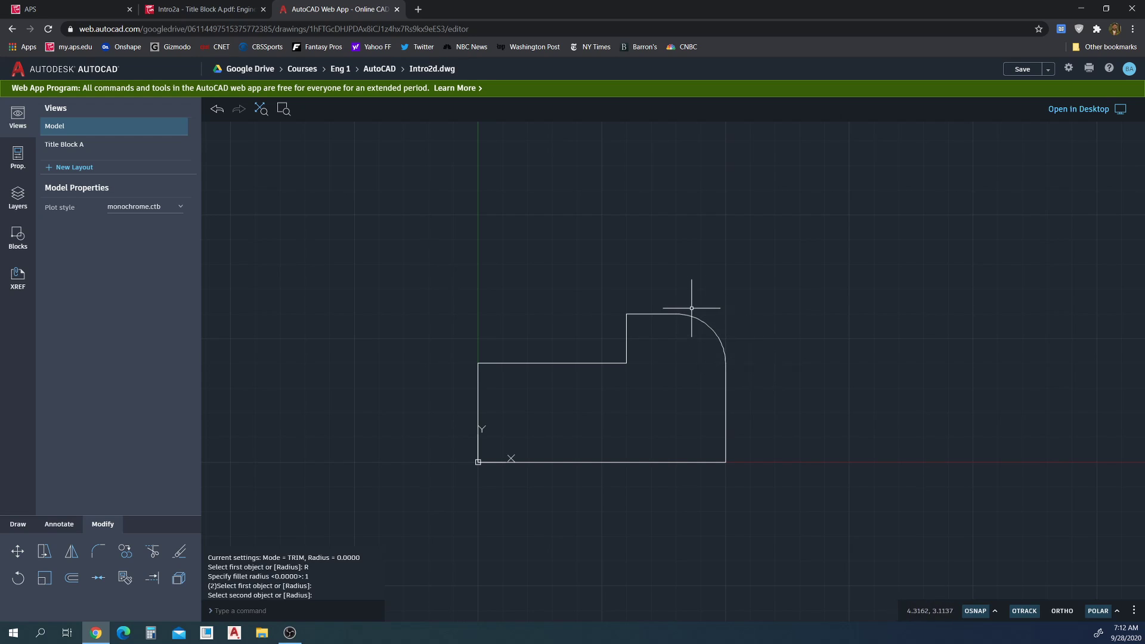
{"action": "left_click", "coordinate": [249, 10]}
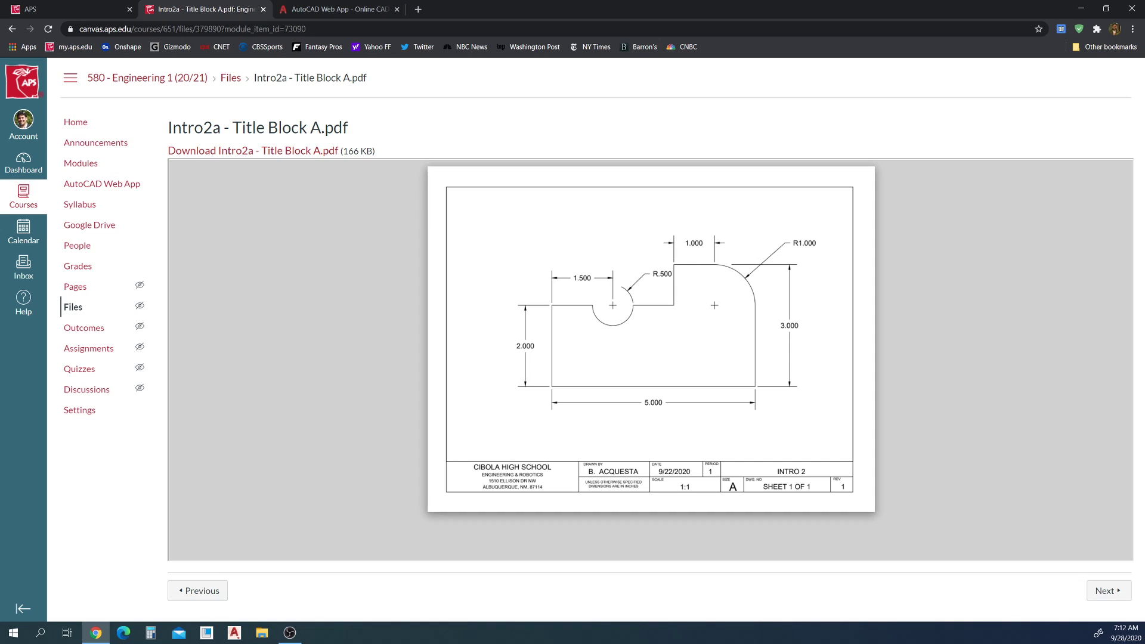
Step: Draw a .5-radius circle centred on the midpoint of the lower top edge
{"action": "left_click", "coordinate": [375, 10]}
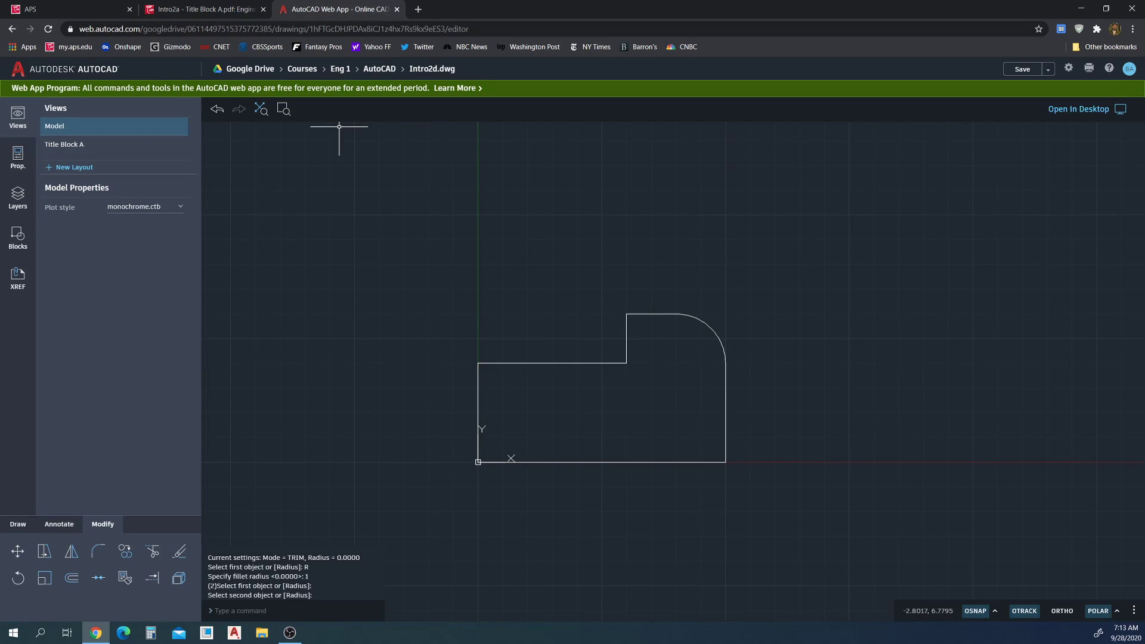
{"action": "left_click", "coordinate": [28, 530]}
{"action": "left_click", "coordinate": [44, 551]}
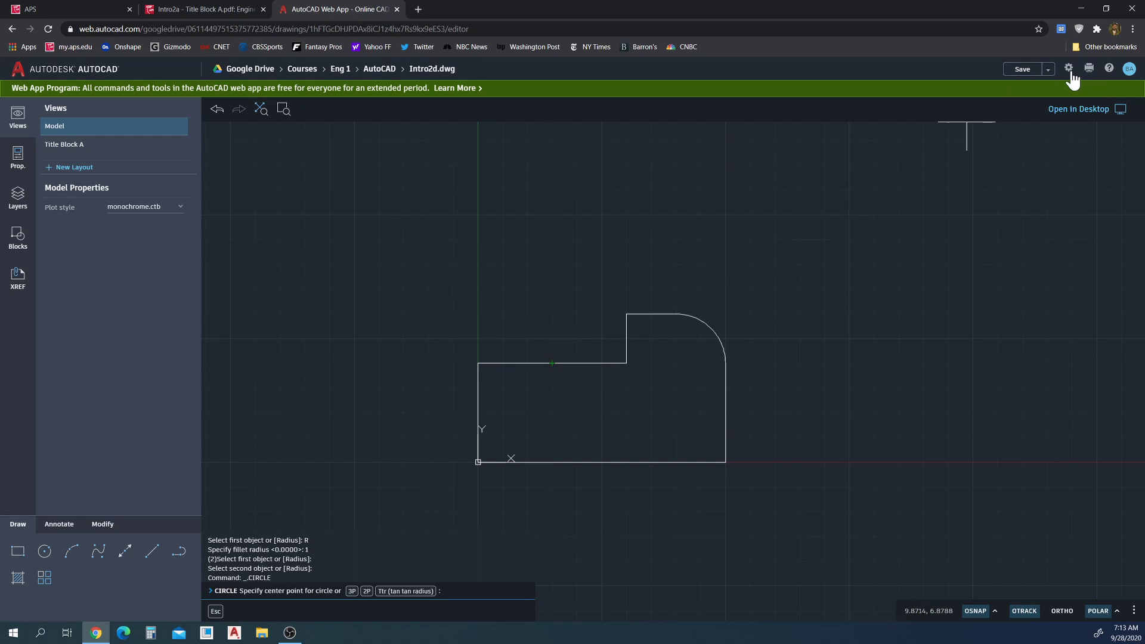
{"action": "left_click", "coordinate": [552, 364]}
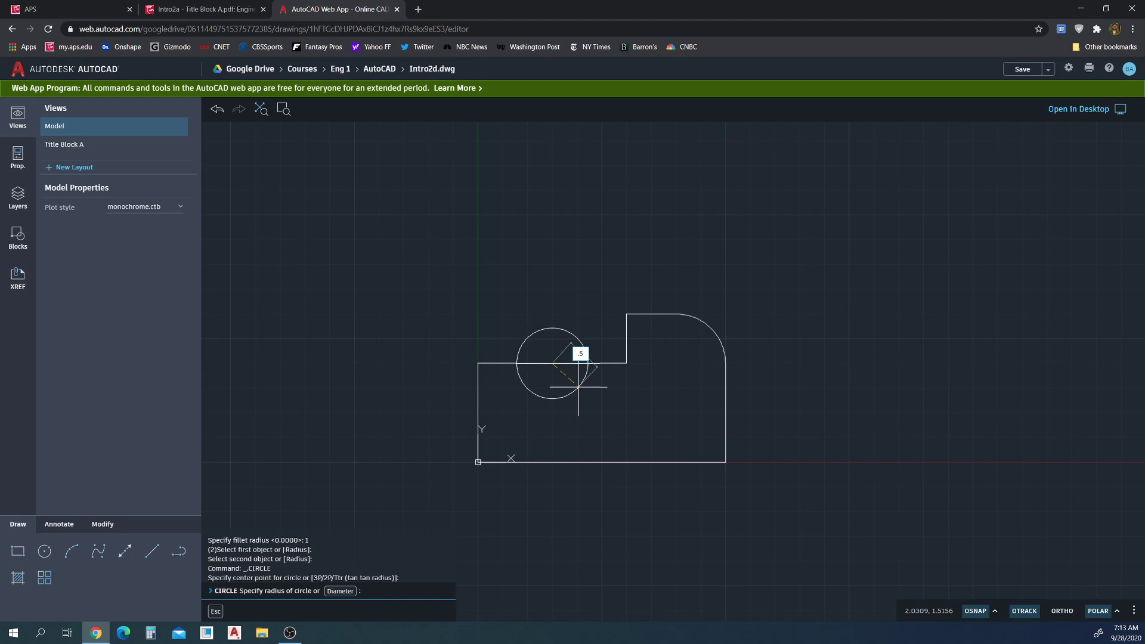
{"action": "key", "text": "Return"}
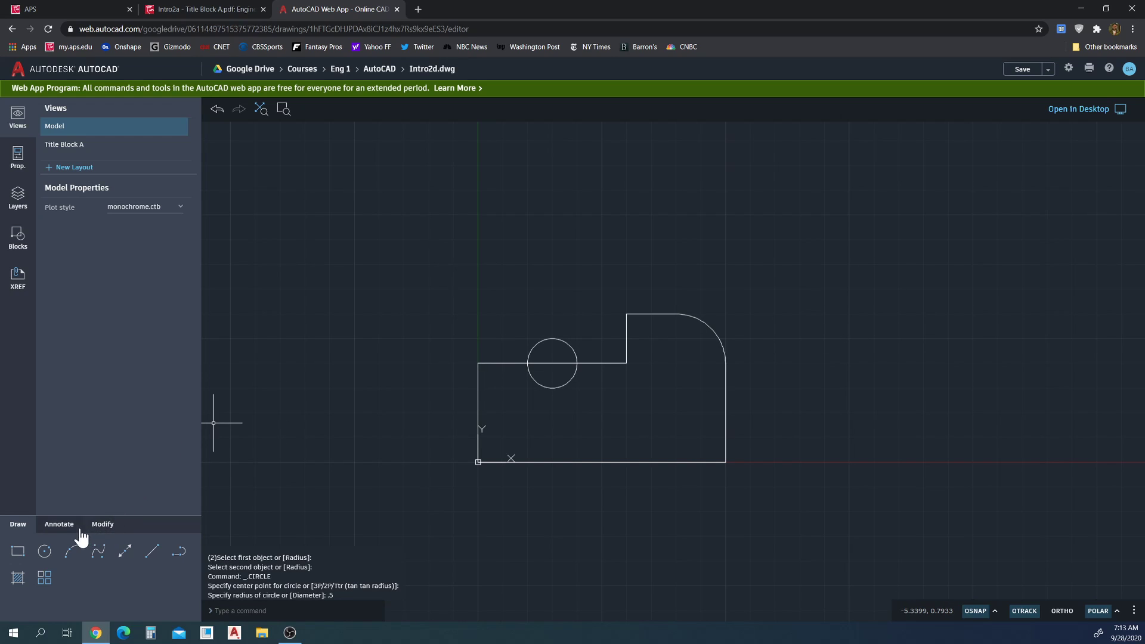
{"action": "left_click", "coordinate": [102, 526]}
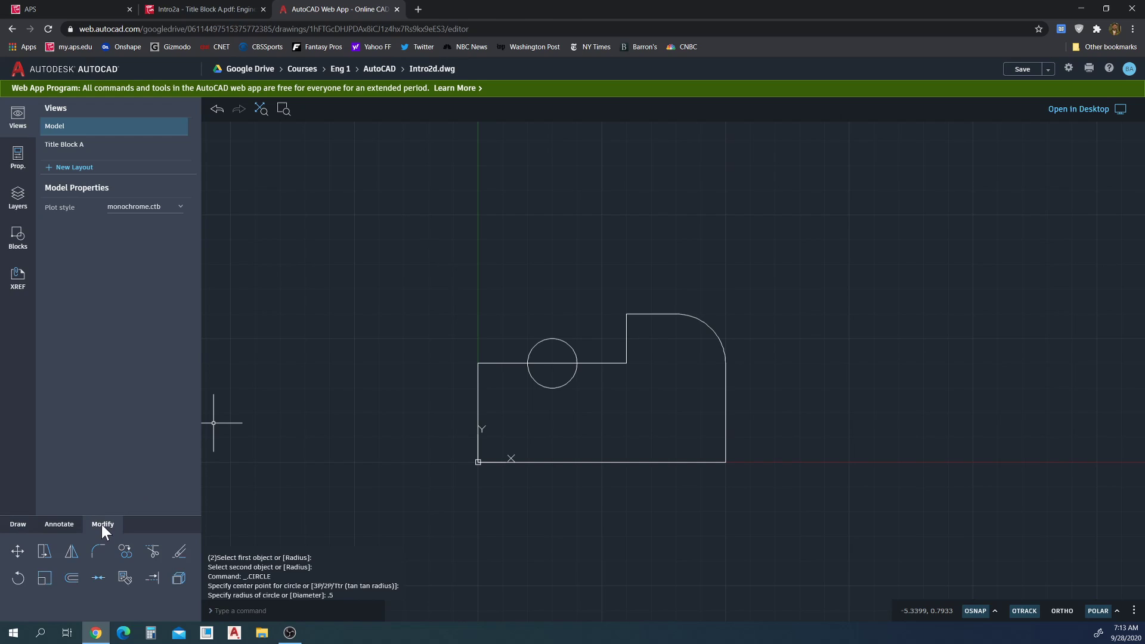
Step: Trim away the circle's upper arc and the edge segment inside it, leaving a semicircular notch
{"action": "type", "text": "COPY"}
{"action": "left_click", "coordinate": [153, 553]}
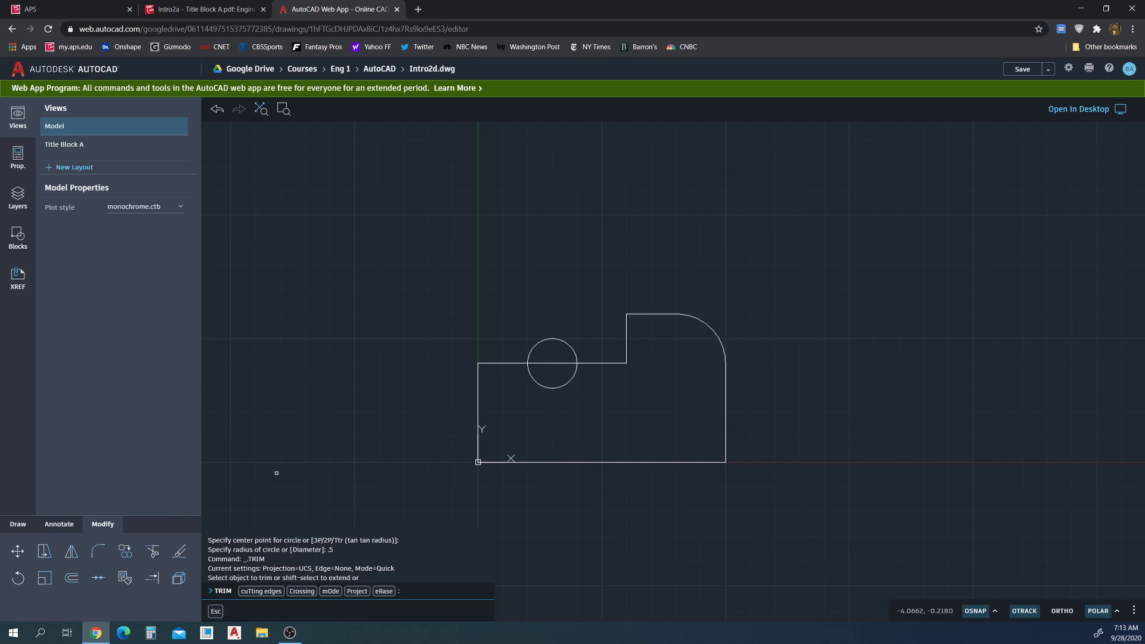
{"action": "left_click", "coordinate": [552, 337]}
{"action": "left_click", "coordinate": [556, 362]}
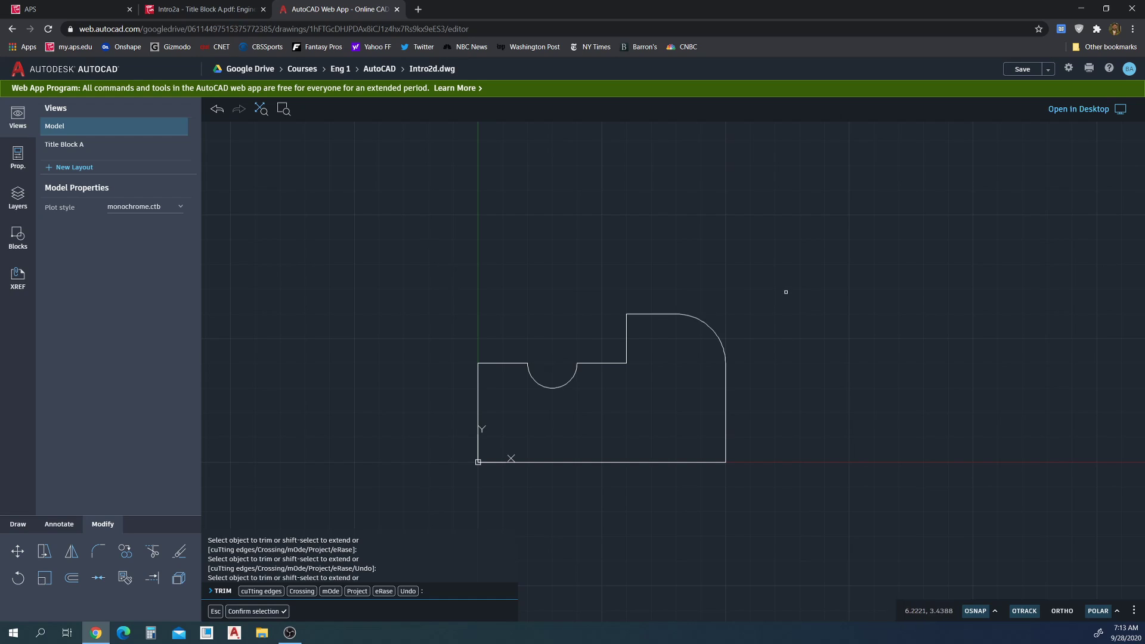
{"action": "key", "text": "Return"}
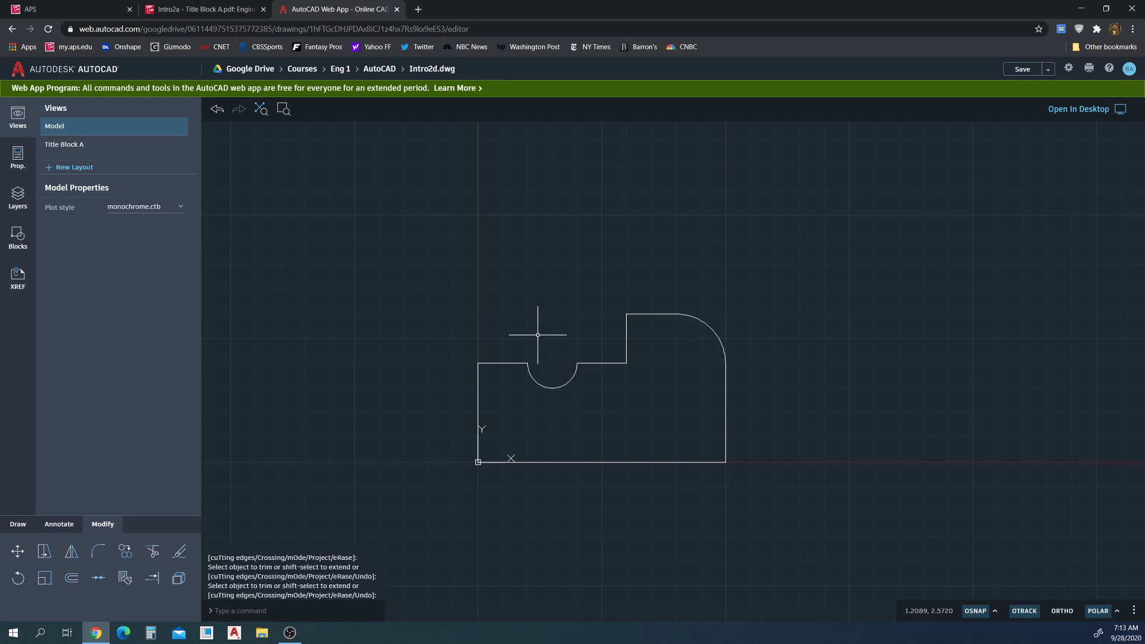
{"action": "left_click", "coordinate": [207, 9]}
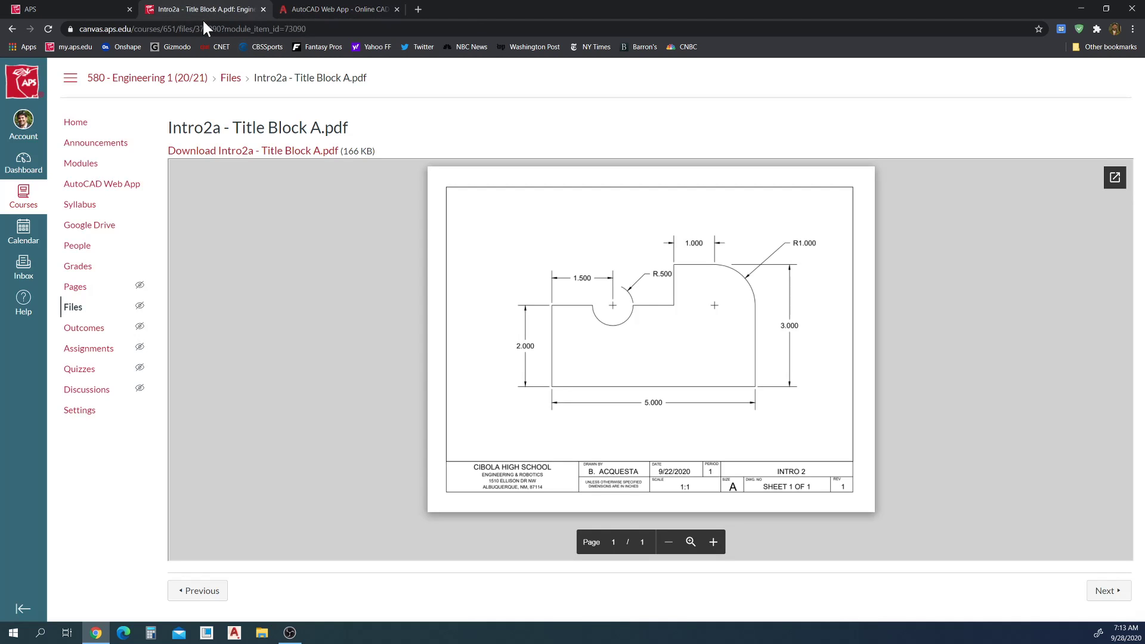
{"action": "left_click", "coordinate": [322, 7]}
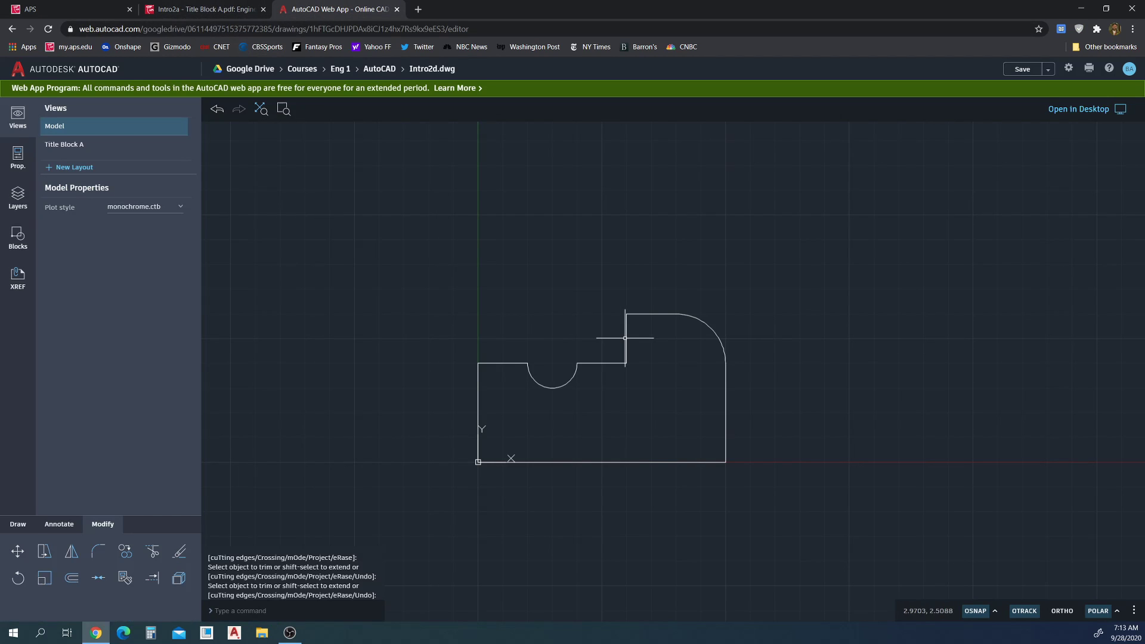
Step: In the Title Block A layout, pan the part to the centre of the viewport
{"action": "left_click", "coordinate": [124, 147]}
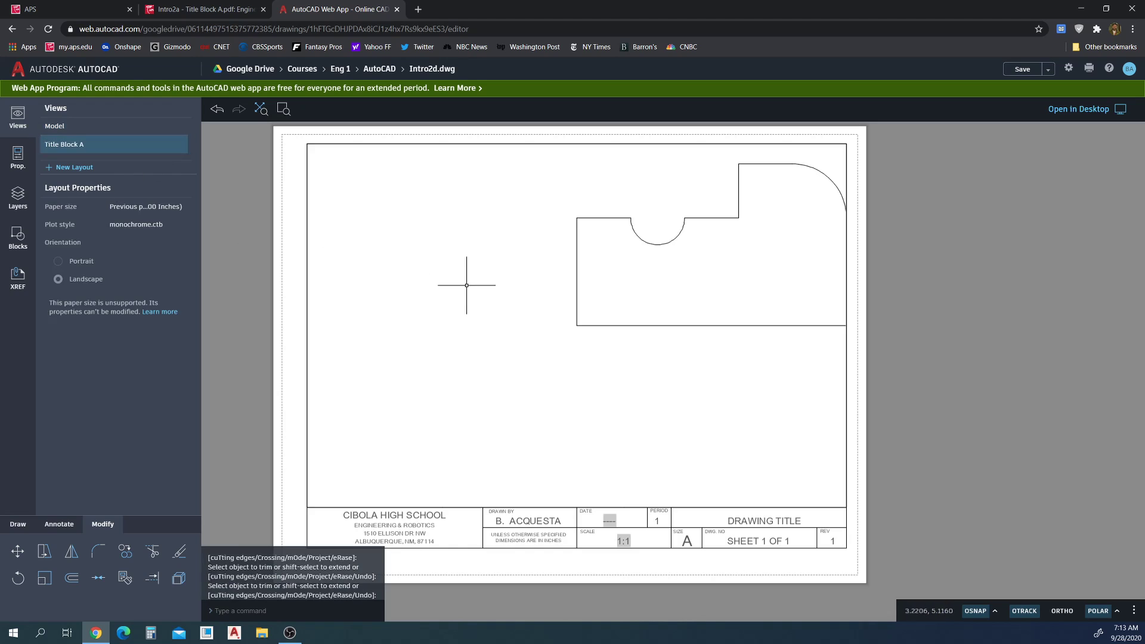
{"action": "left_click", "coordinate": [617, 390]}
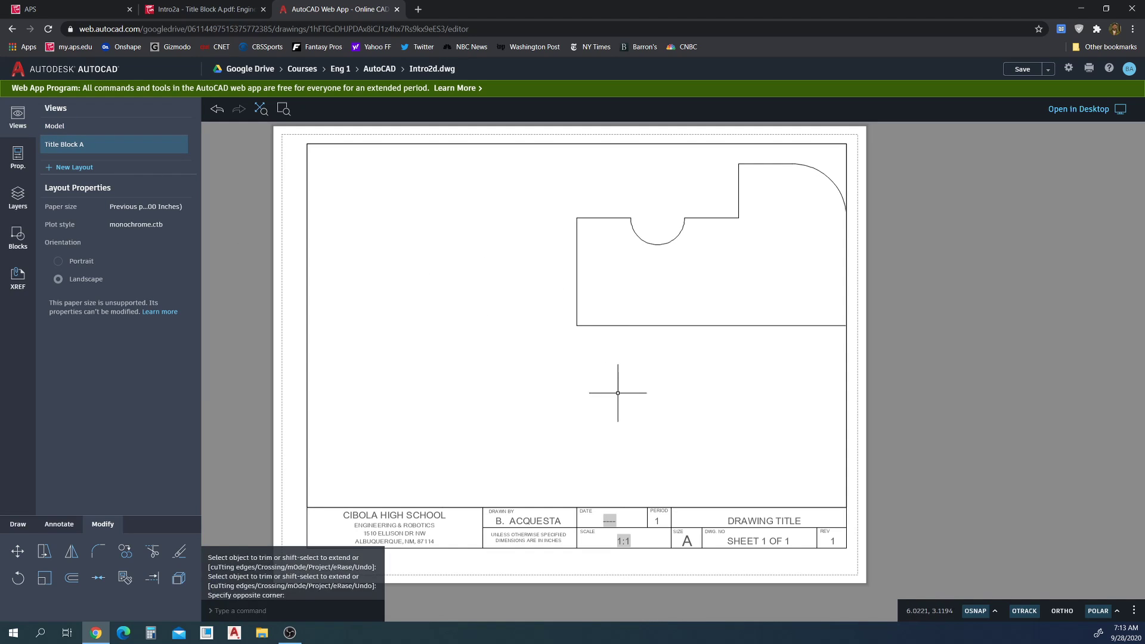
{"action": "double_click", "coordinate": [388, 332]}
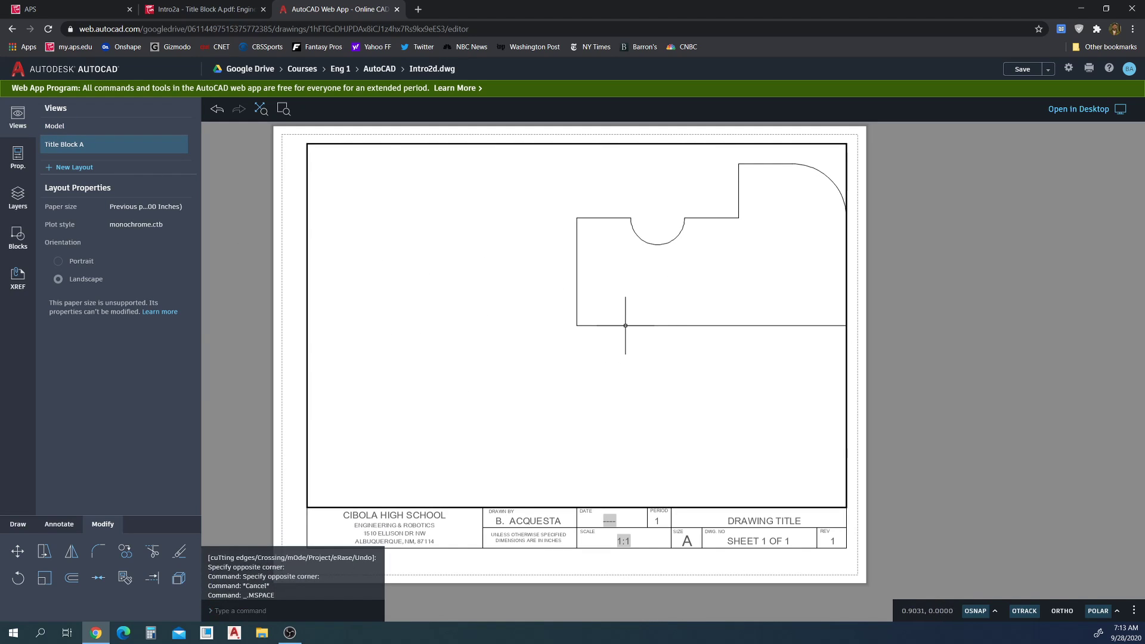
{"action": "mouse_move", "coordinate": [624, 315]}
{"action": "middle_mouse_down"}
{"action": "mouse_move", "coordinate": [525, 359]}
{"action": "mouse_move", "coordinate": [501, 384]}
{"action": "middle_mouse_up"}
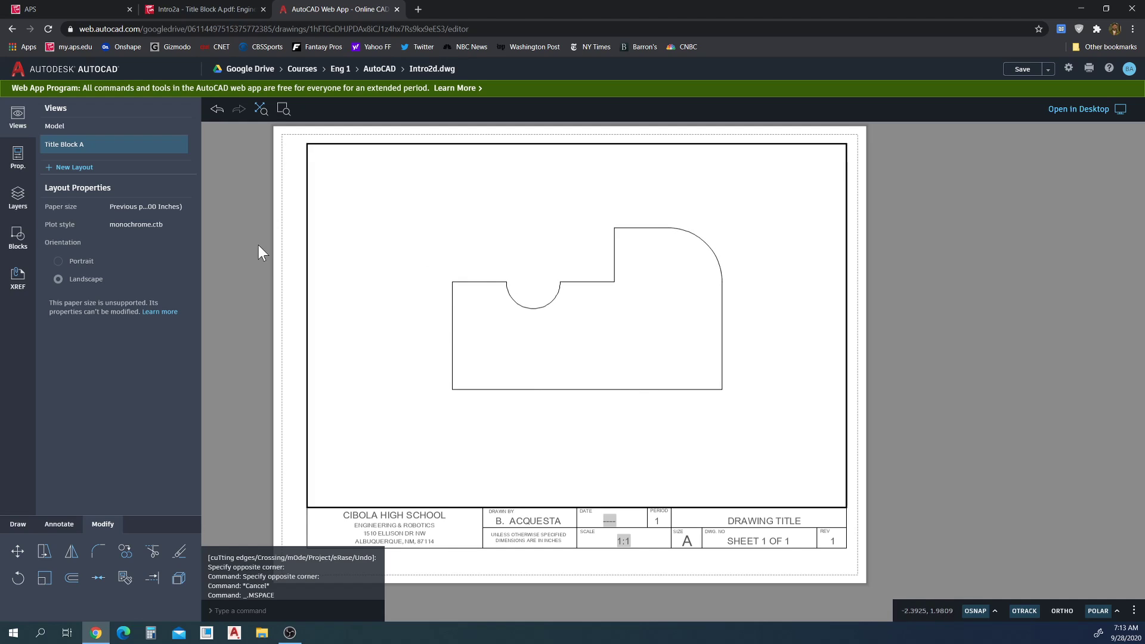
{"action": "double_click", "coordinate": [988, 250]}
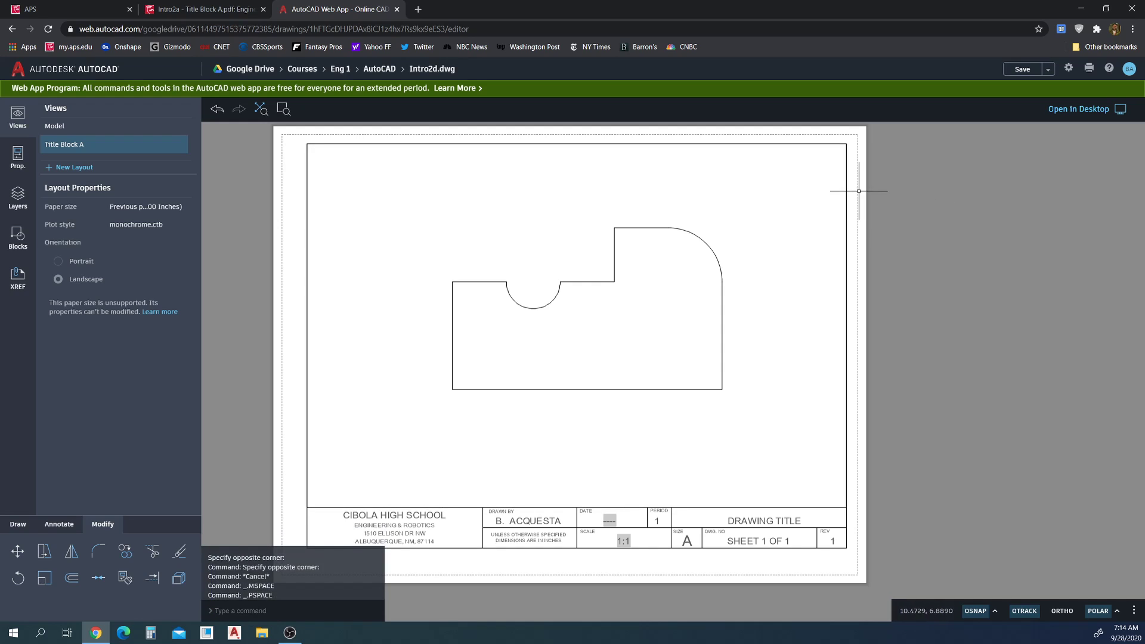
Step: Try viewport scales 1:2 and 2:1, then set the viewport back to 1:1 and deselect it
{"action": "left_click", "coordinate": [847, 175]}
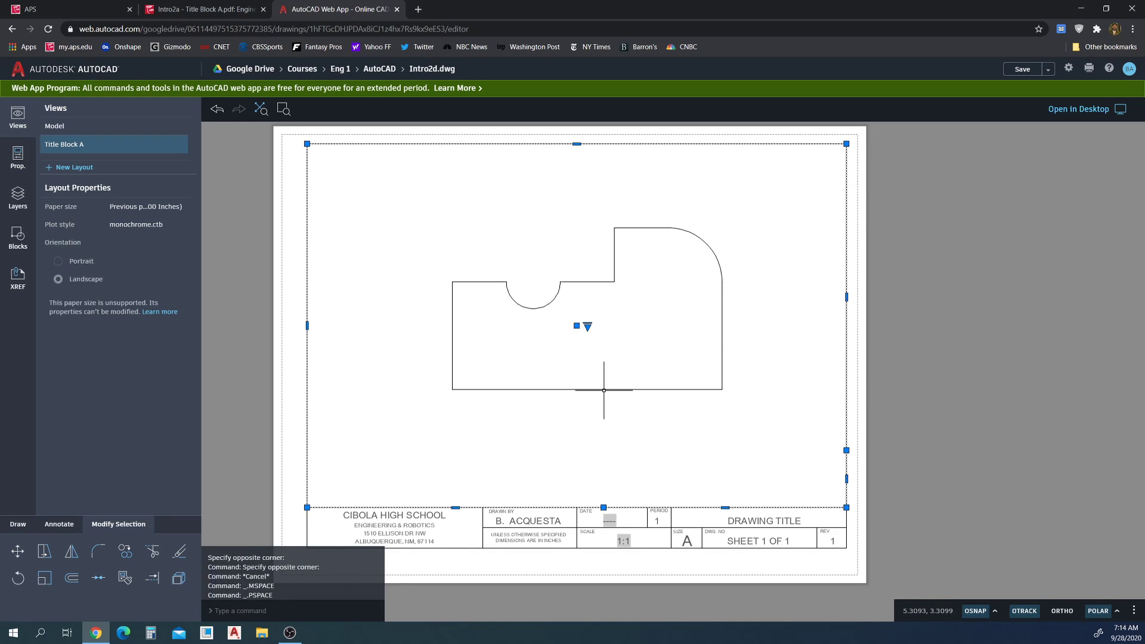
{"action": "left_click", "coordinate": [18, 158]}
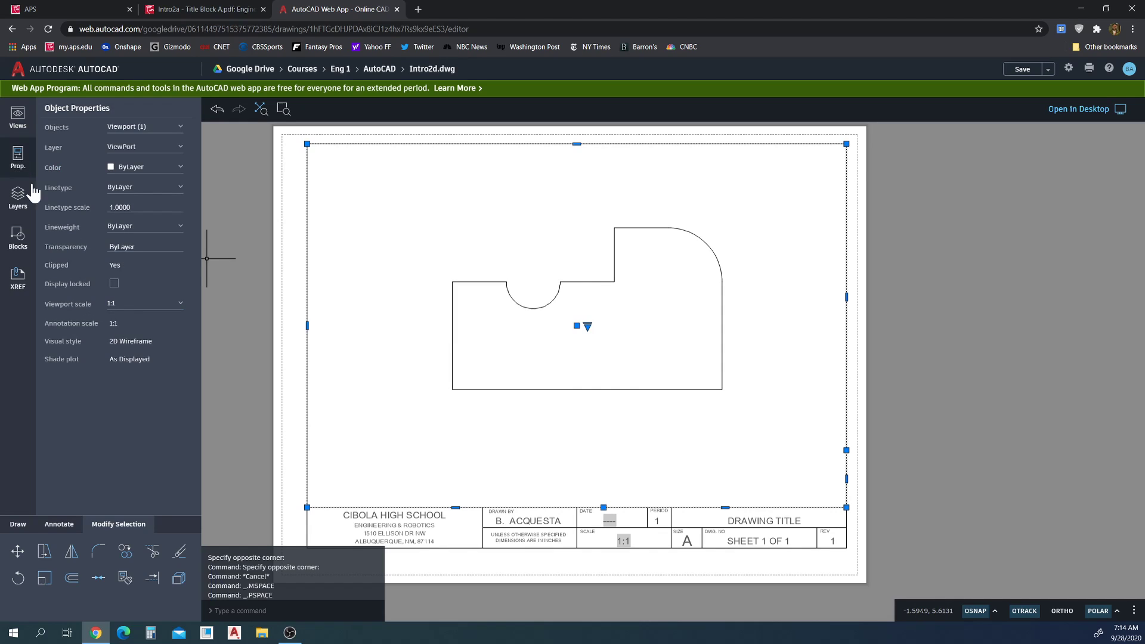
{"action": "left_click", "coordinate": [142, 304]}
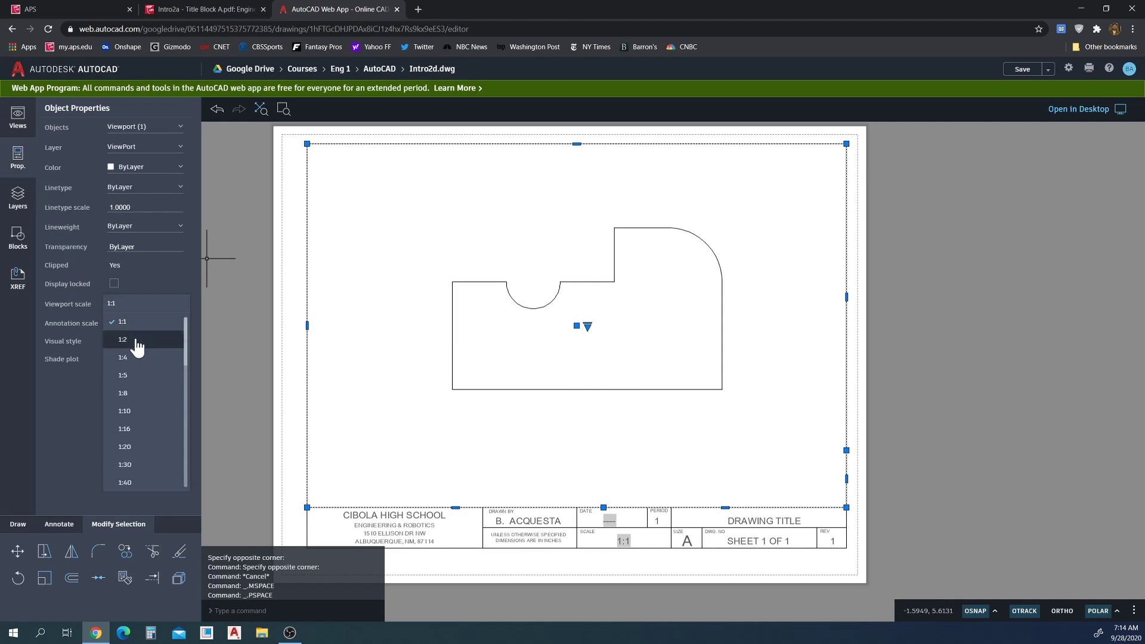
{"action": "left_click", "coordinate": [138, 343]}
{"action": "left_click", "coordinate": [148, 305]}
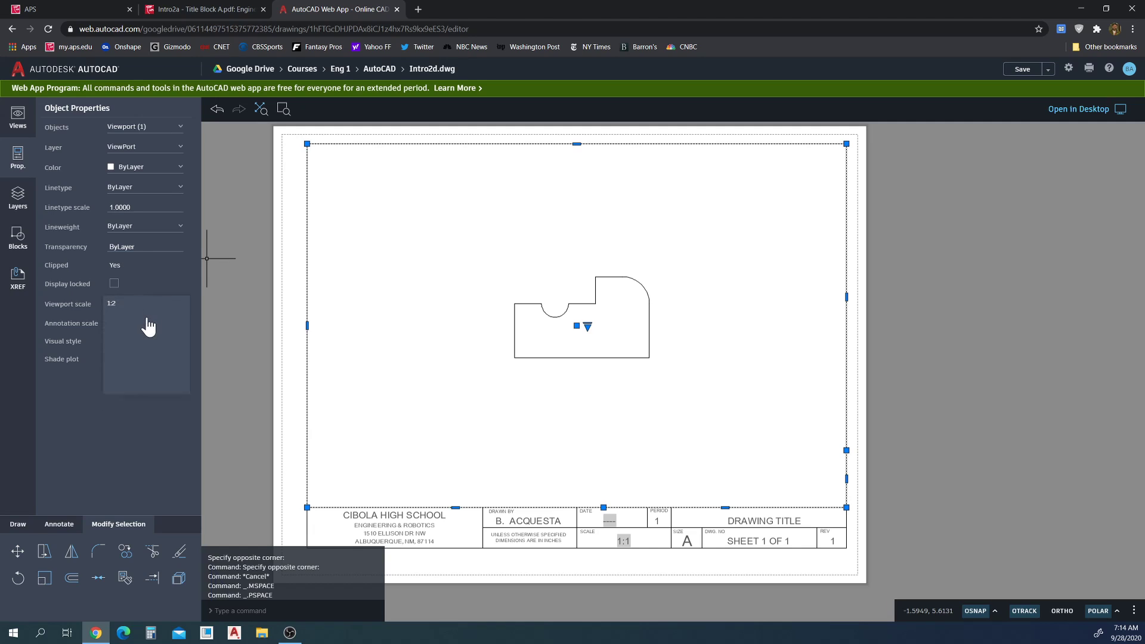
{"action": "scroll", "coordinate": [148, 370], "scroll_direction": "down", "scroll_amount": 2}
{"action": "scroll", "coordinate": [147, 375], "scroll_direction": "down", "scroll_amount": 3}
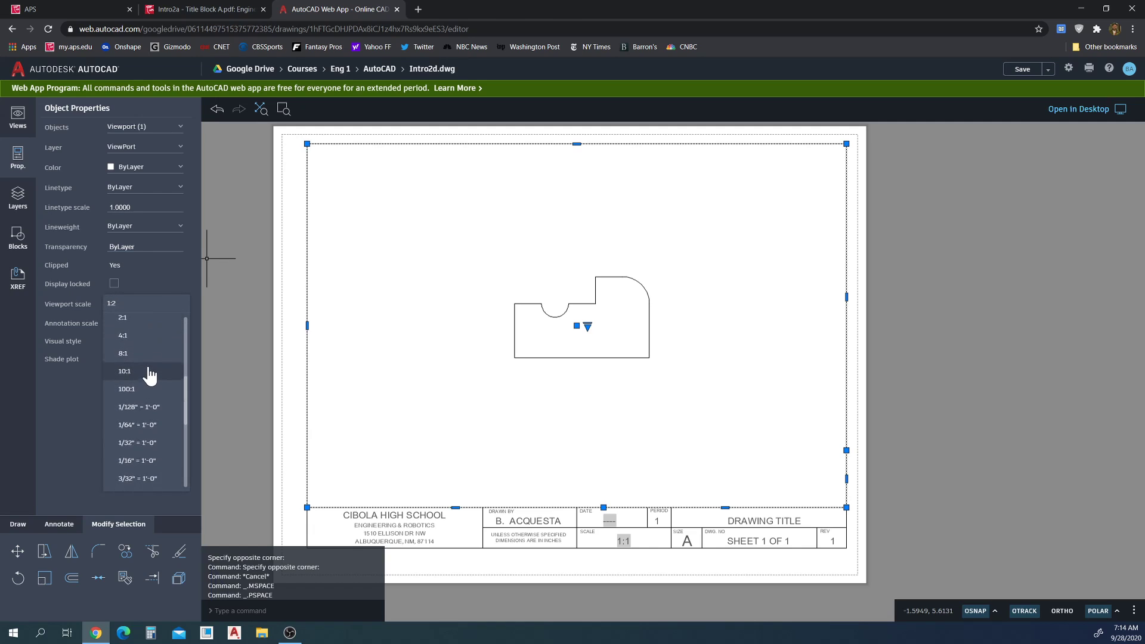
{"action": "left_click", "coordinate": [122, 368]}
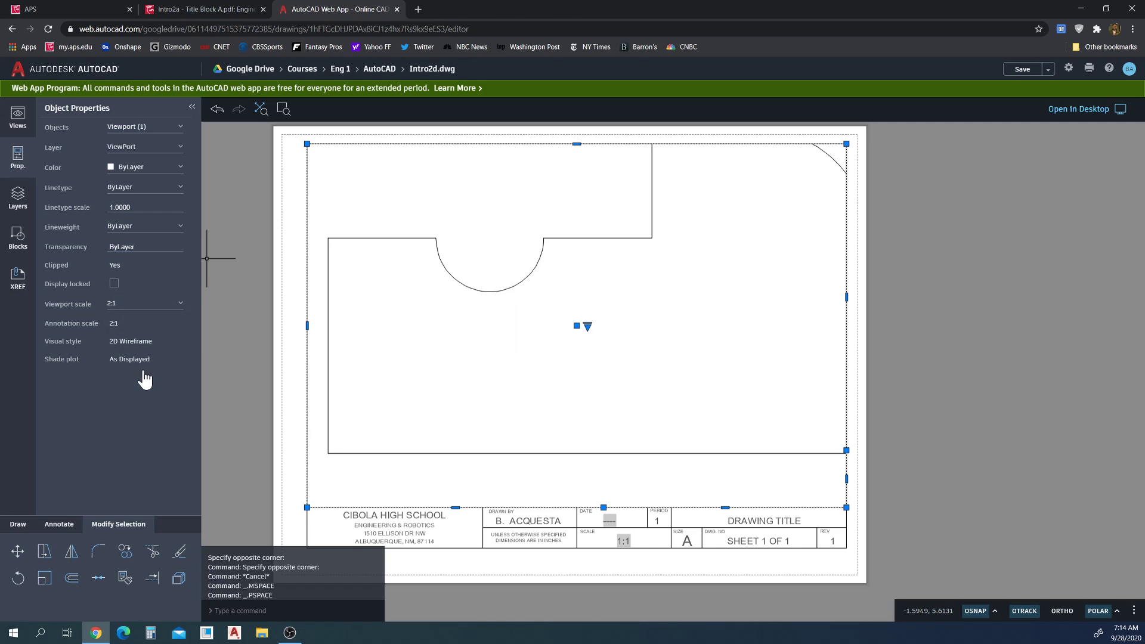
{"action": "left_click", "coordinate": [148, 316]}
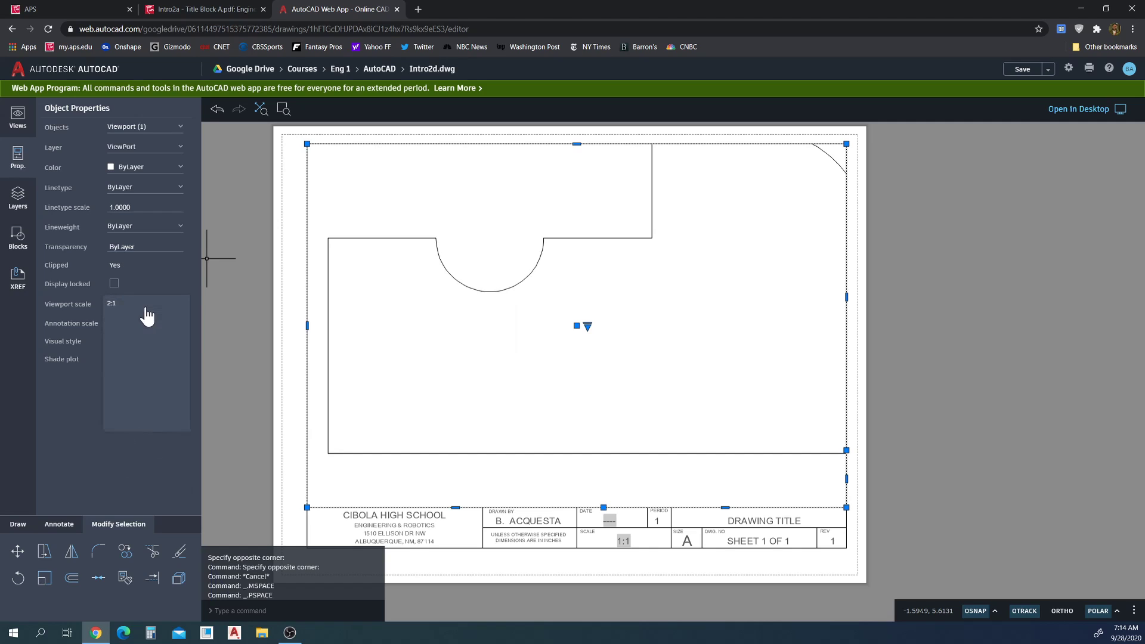
{"action": "left_click", "coordinate": [149, 332]}
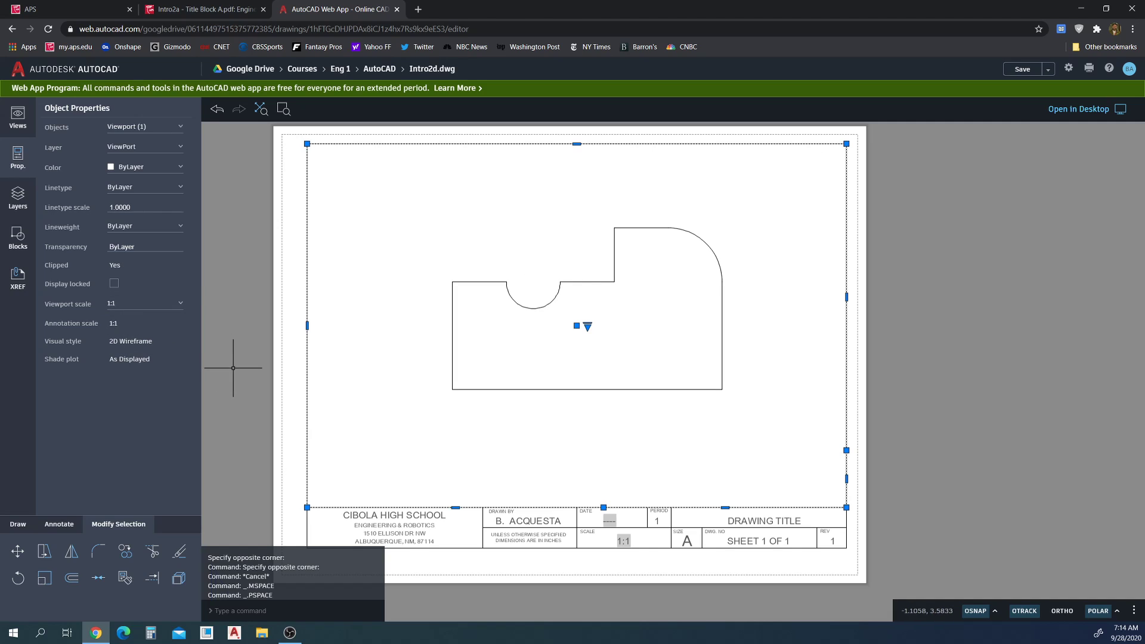
{"action": "left_click", "coordinate": [951, 248]}
{"action": "left_click", "coordinate": [951, 246]}
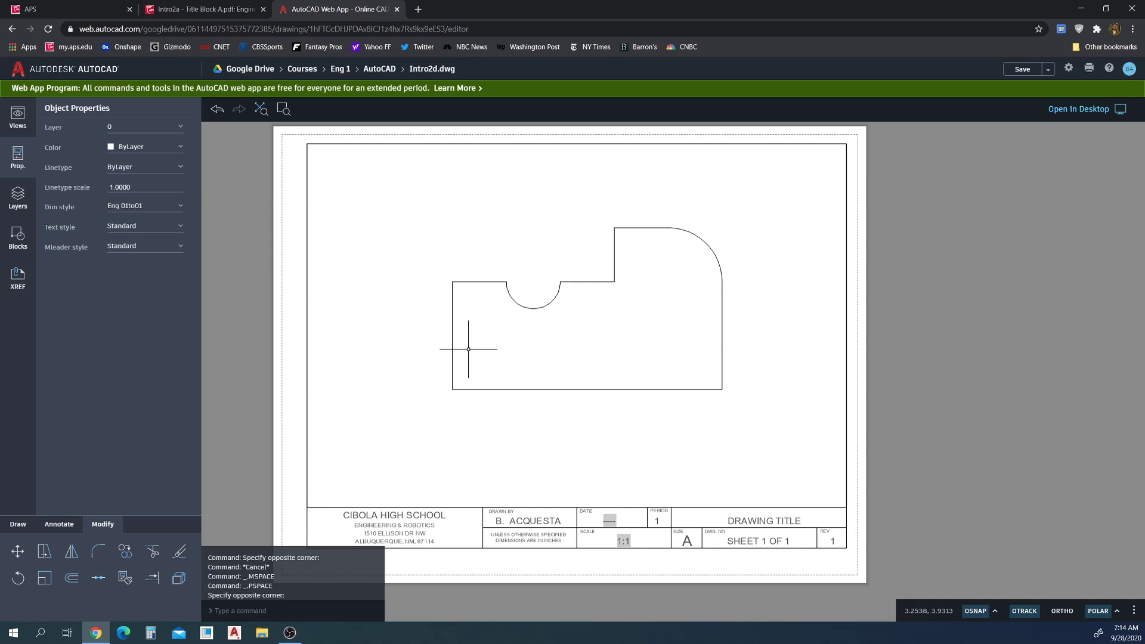
Step: Switch to Model space and confirm Eng 01to01 is the dimension style
{"action": "left_click", "coordinate": [22, 132]}
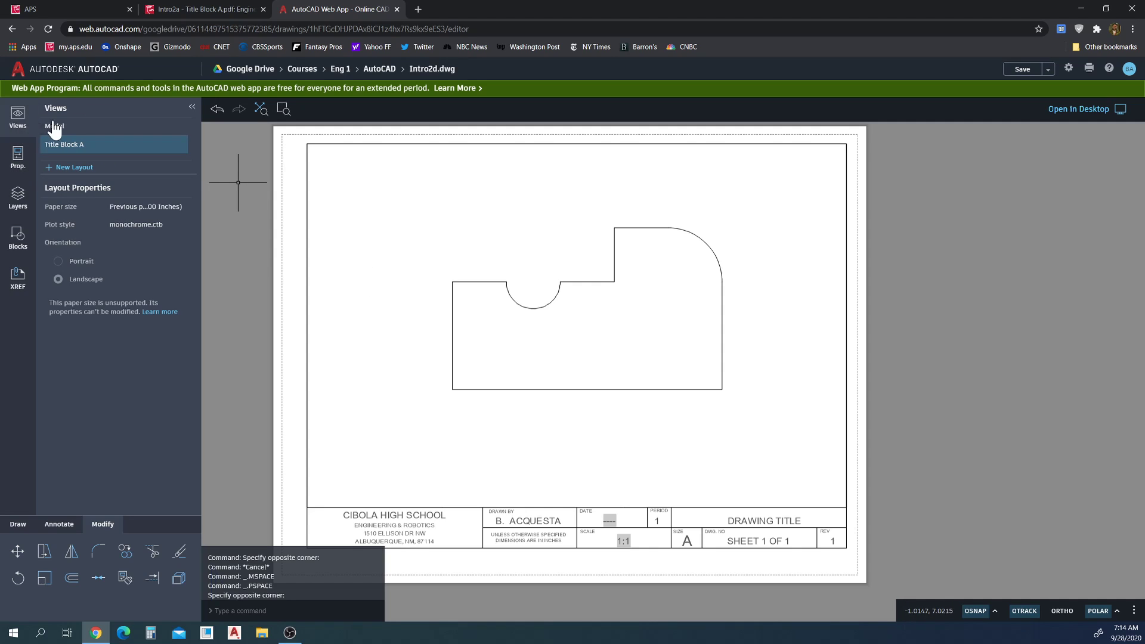
{"action": "left_click", "coordinate": [75, 127]}
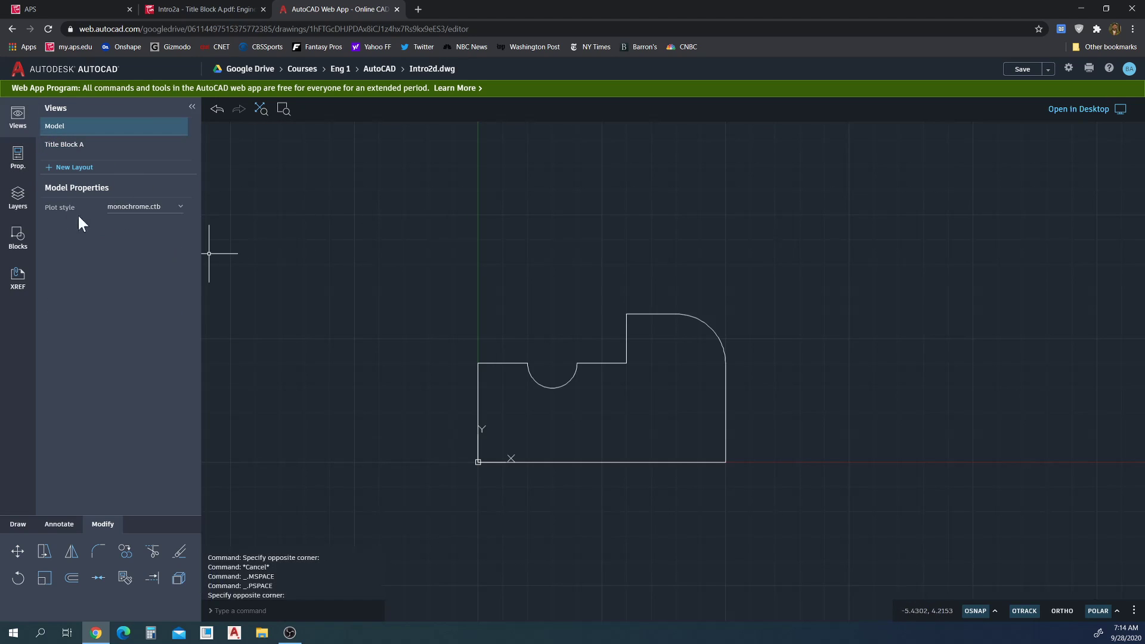
{"action": "left_click", "coordinate": [19, 161]}
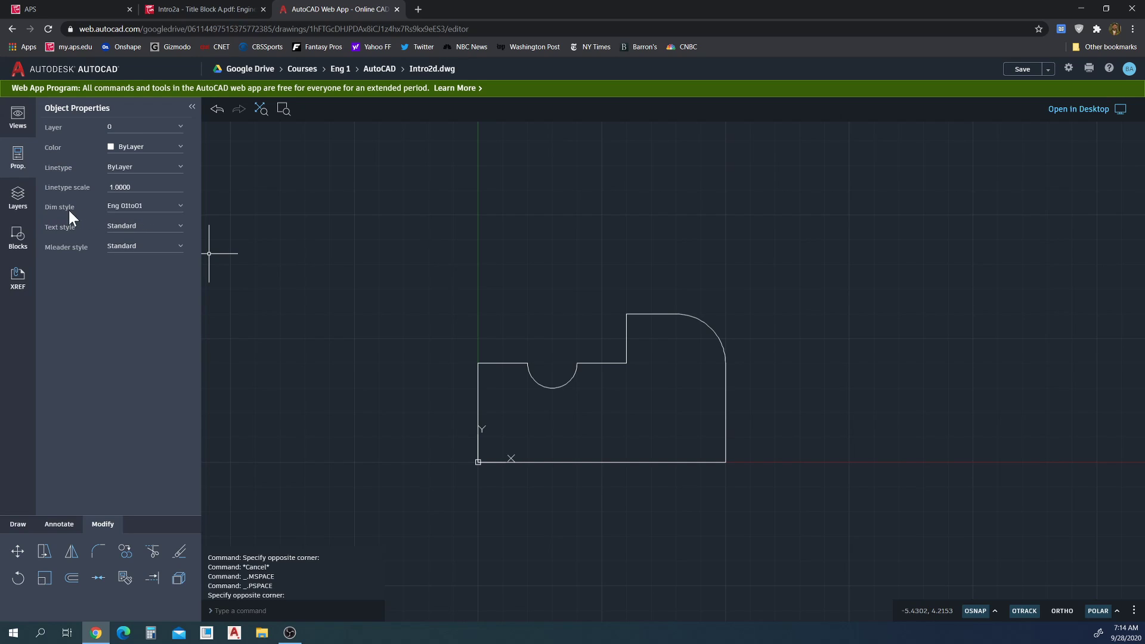
{"action": "left_click", "coordinate": [134, 212]}
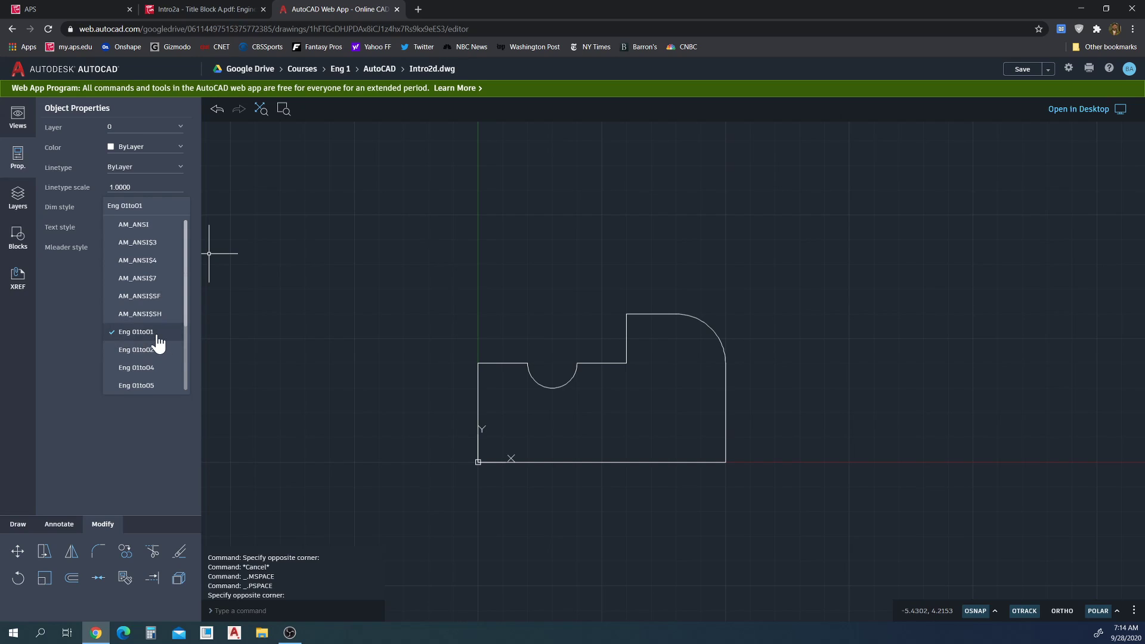
{"action": "left_click", "coordinate": [63, 290]}
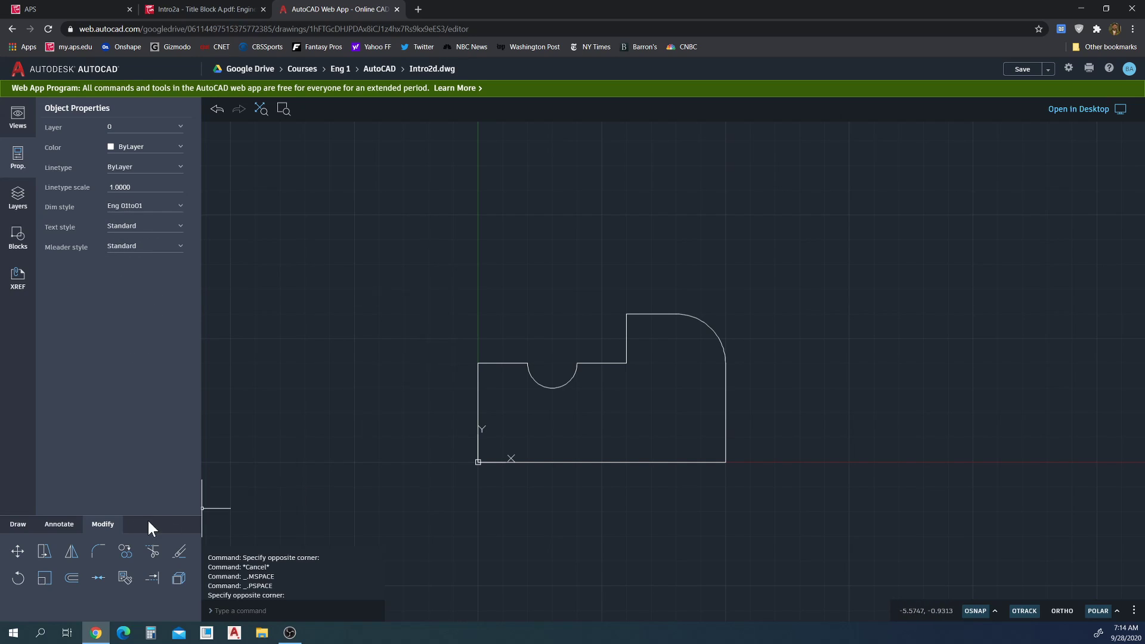
Step: Dimension the 5.000 bottom width, 3.000 right height and 1.000 step width
{"action": "left_click", "coordinate": [63, 528]}
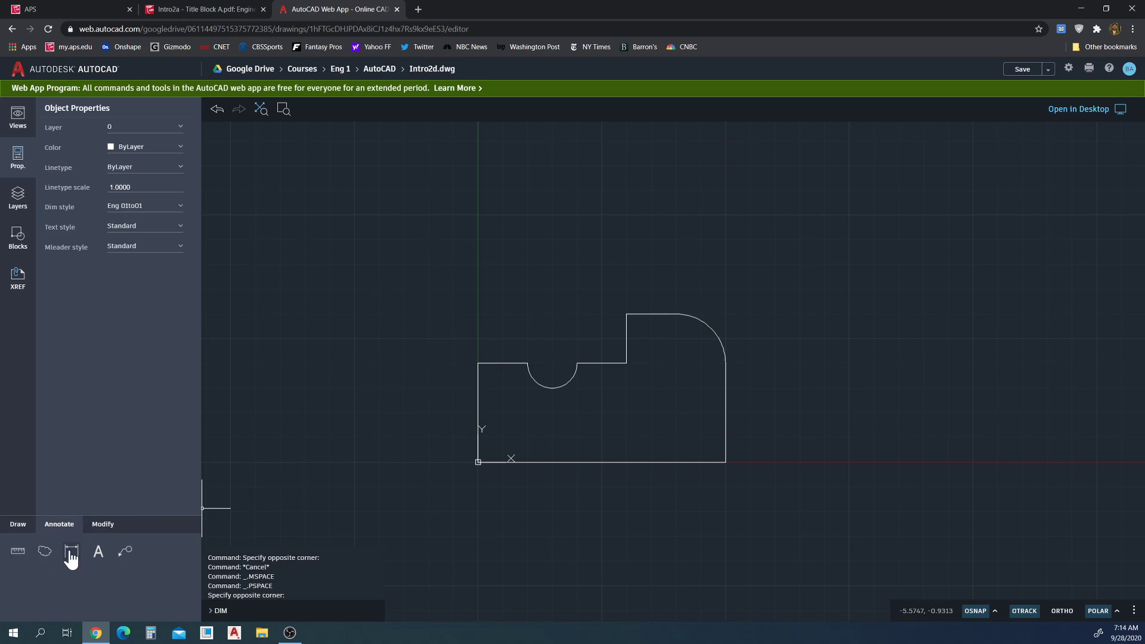
{"action": "left_click", "coordinate": [71, 552]}
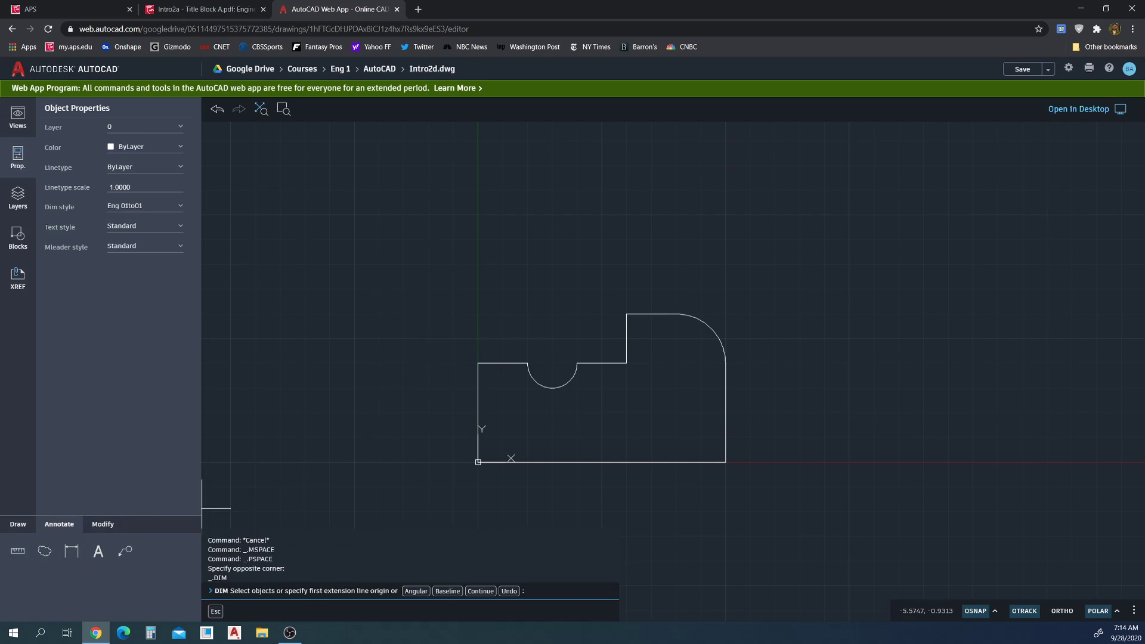
{"action": "left_click", "coordinate": [670, 461]}
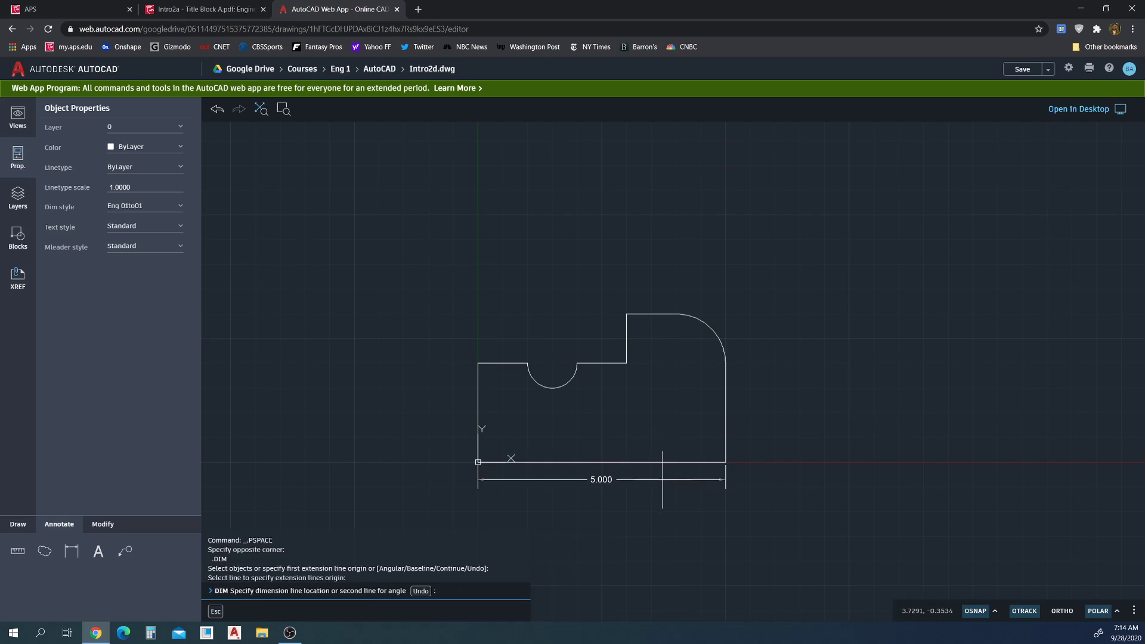
{"action": "left_click", "coordinate": [663, 480]}
{"action": "left_click", "coordinate": [726, 461]}
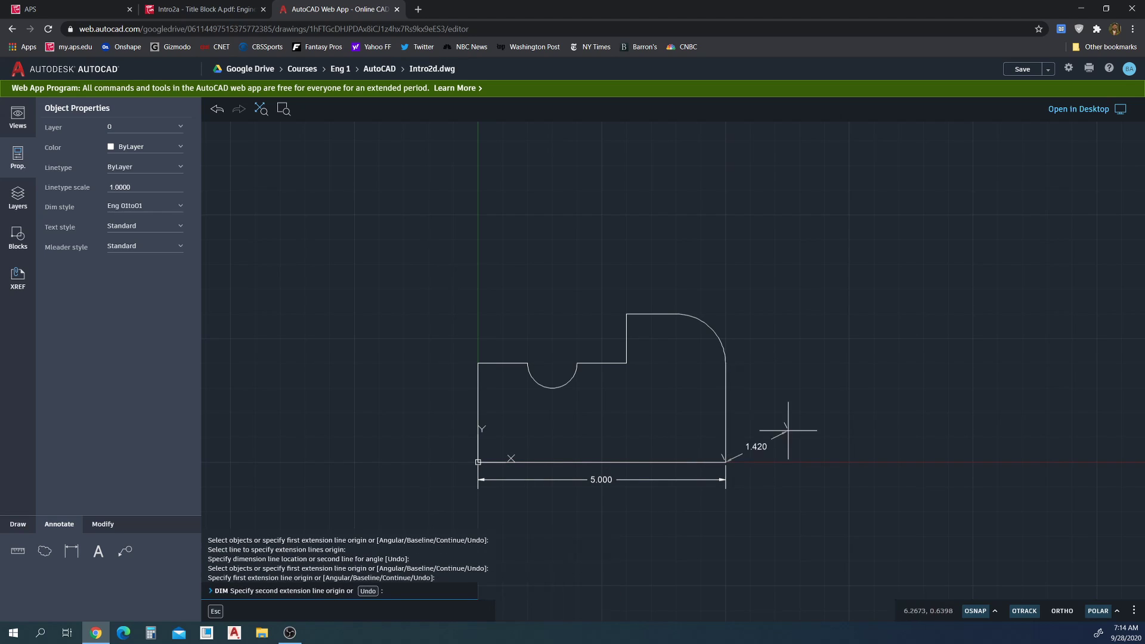
{"action": "left_click", "coordinate": [681, 313]}
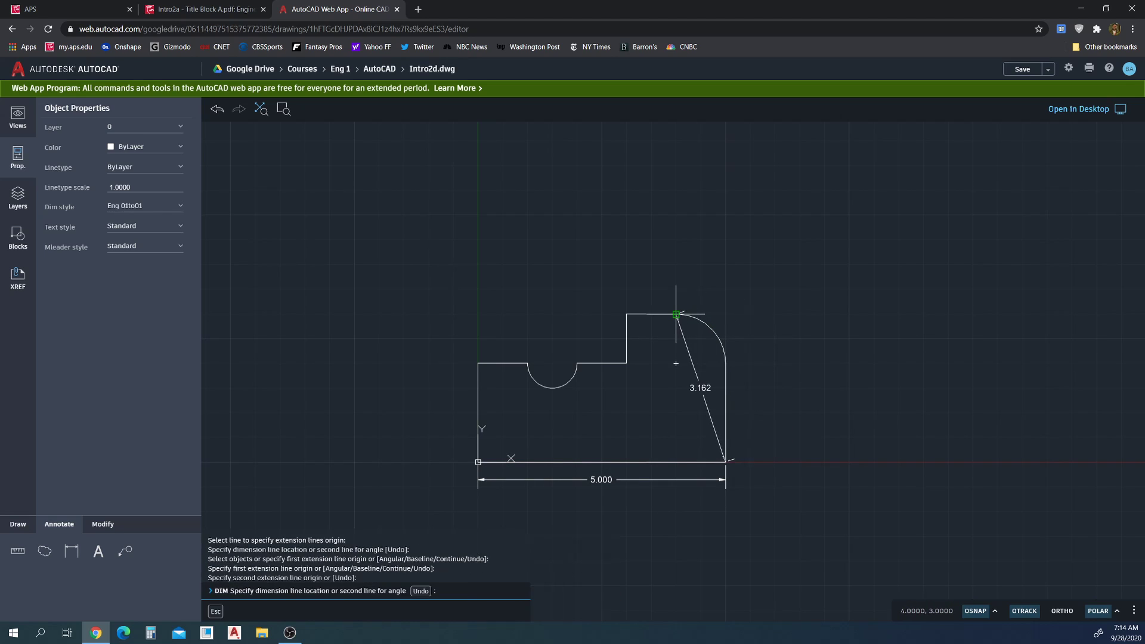
{"action": "left_click", "coordinate": [751, 477]}
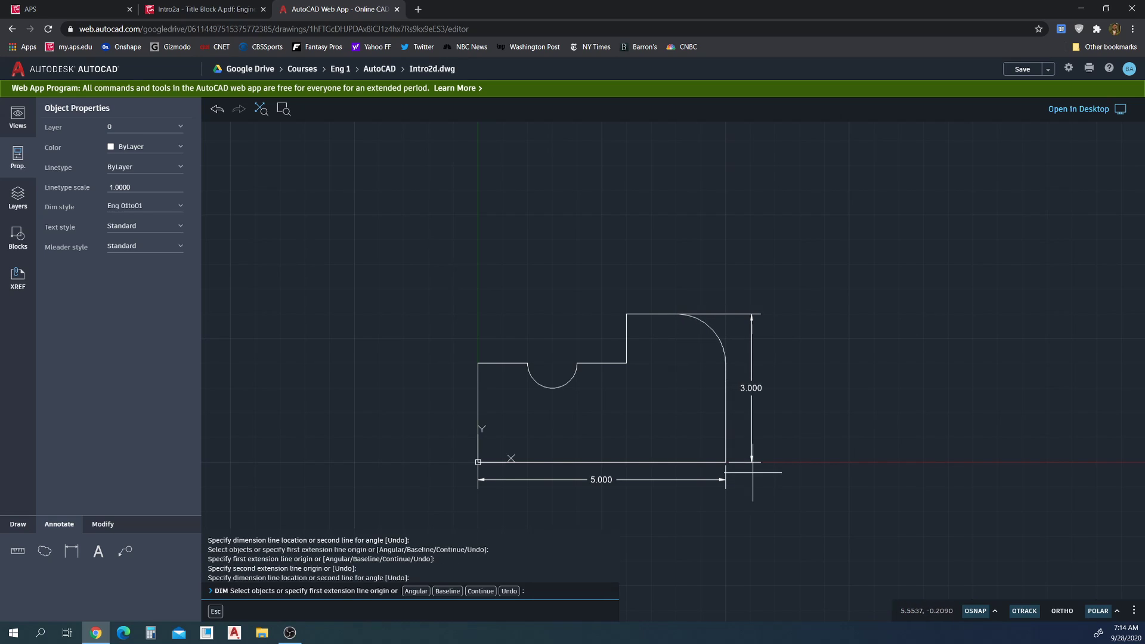
{"action": "left_click", "coordinate": [627, 312]}
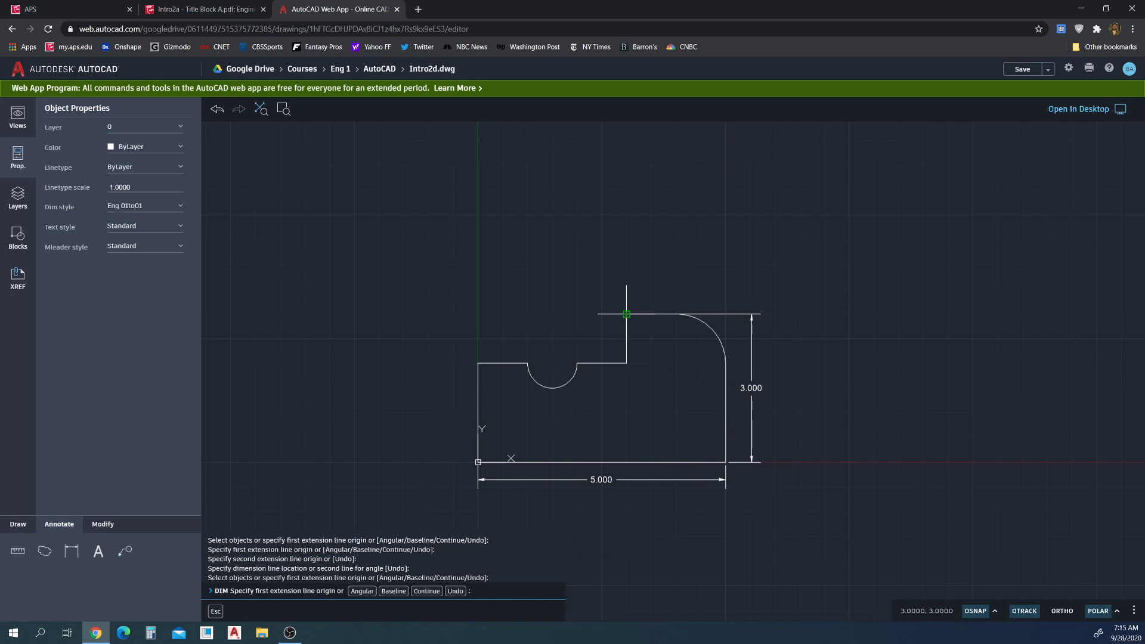
{"action": "left_click", "coordinate": [677, 313]}
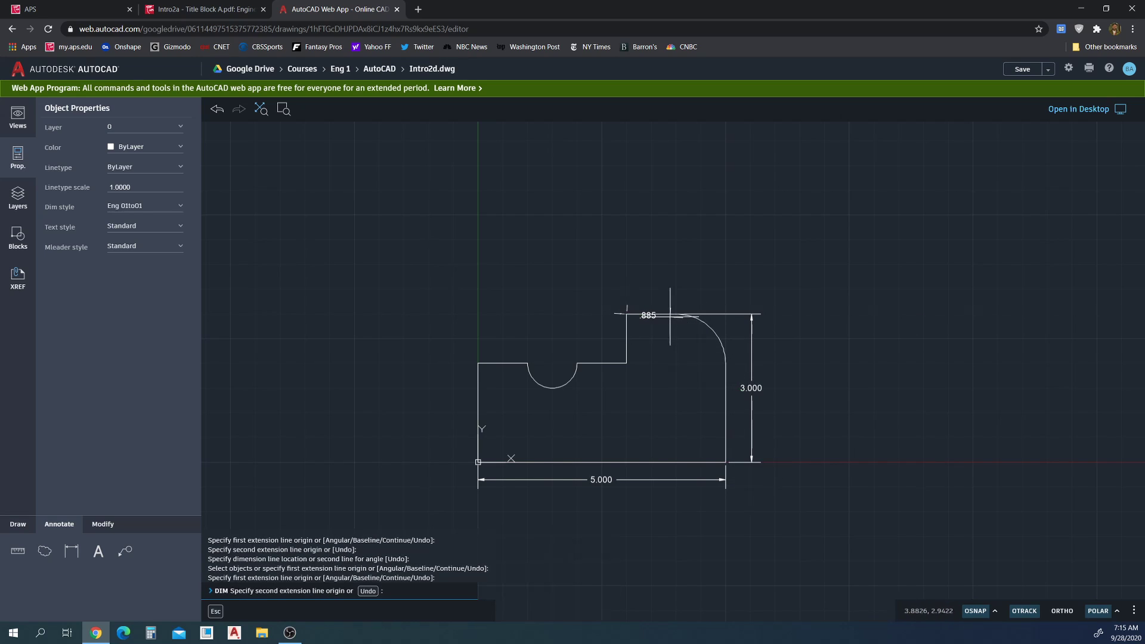
{"action": "left_click", "coordinate": [656, 287]}
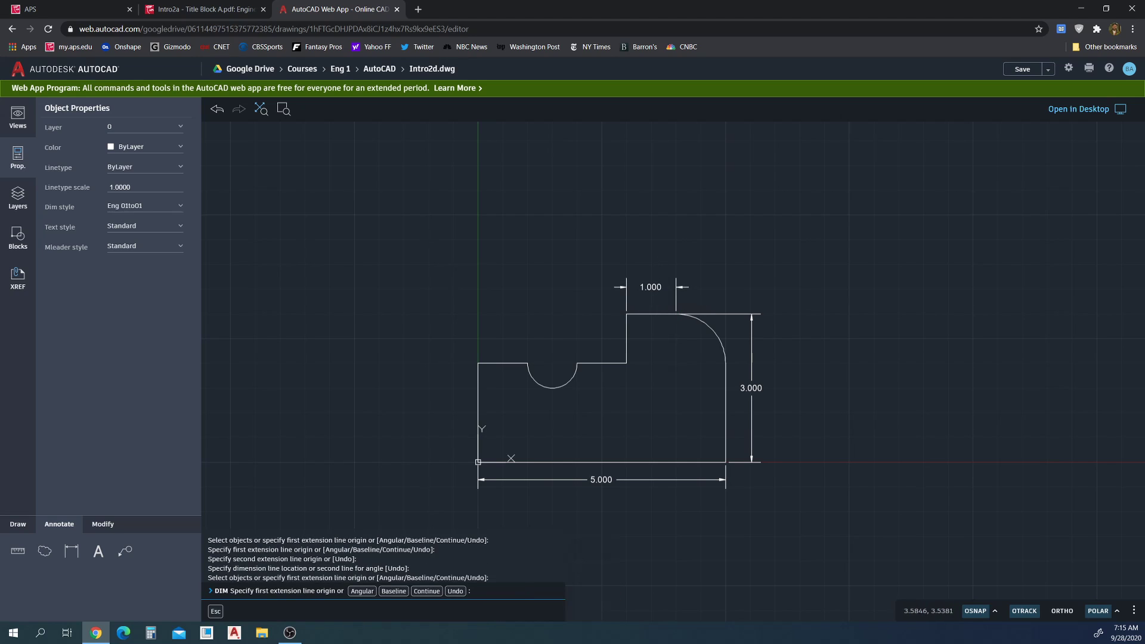
Step: Add the 1.500 distance to the notch centre, R.500 notch radius and 2.000 left-side height
{"action": "left_click", "coordinate": [478, 363]}
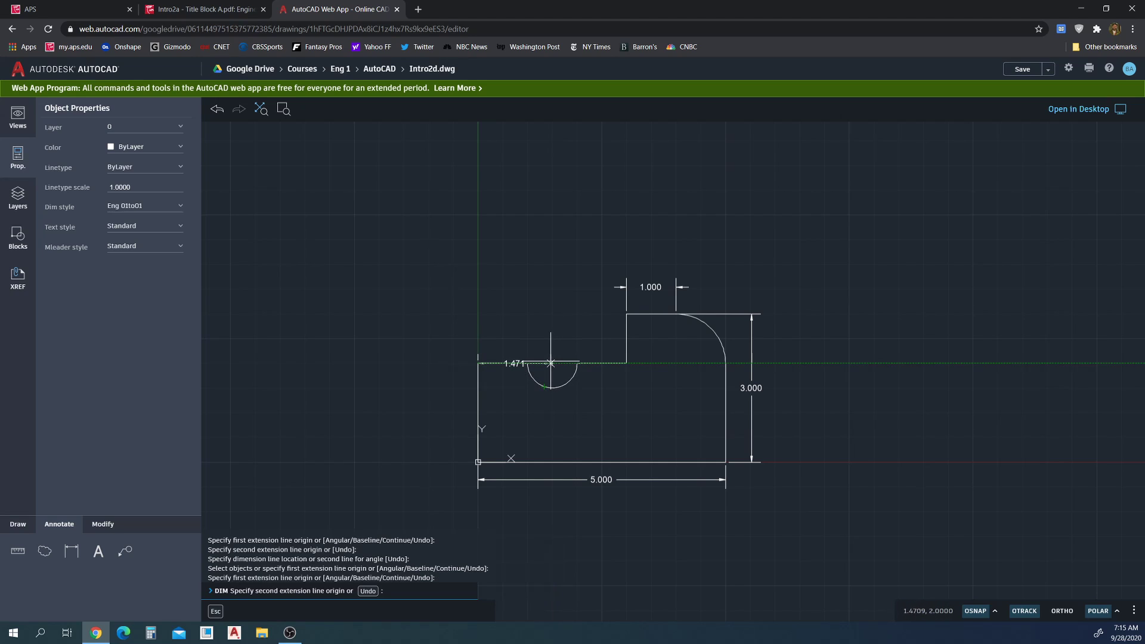
{"action": "left_click", "coordinate": [552, 363]}
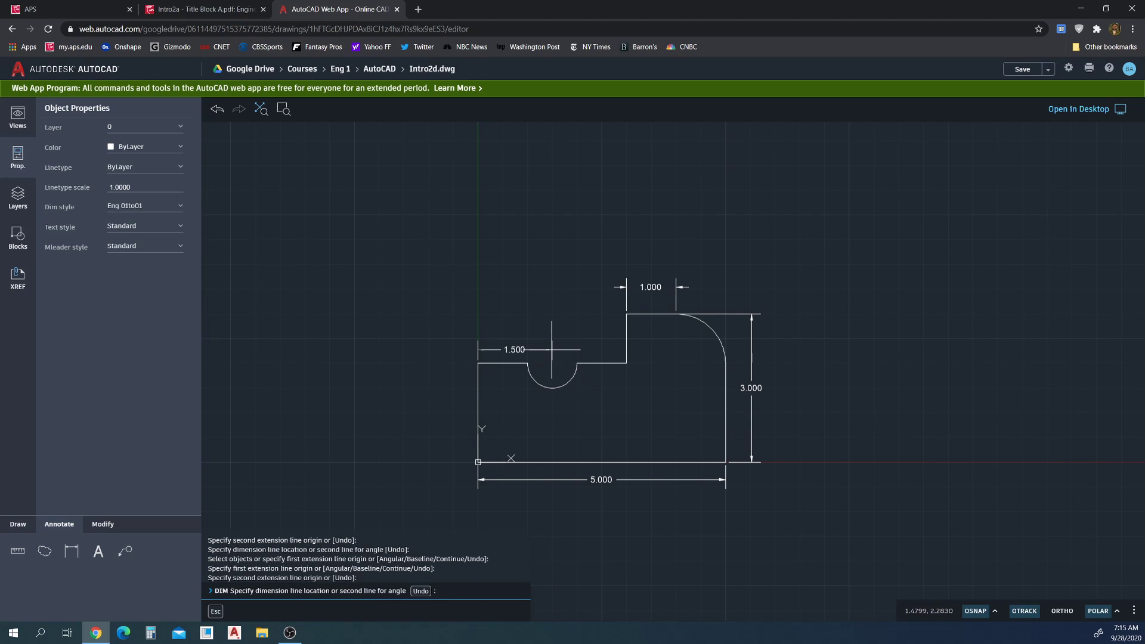
{"action": "left_click", "coordinate": [544, 341]}
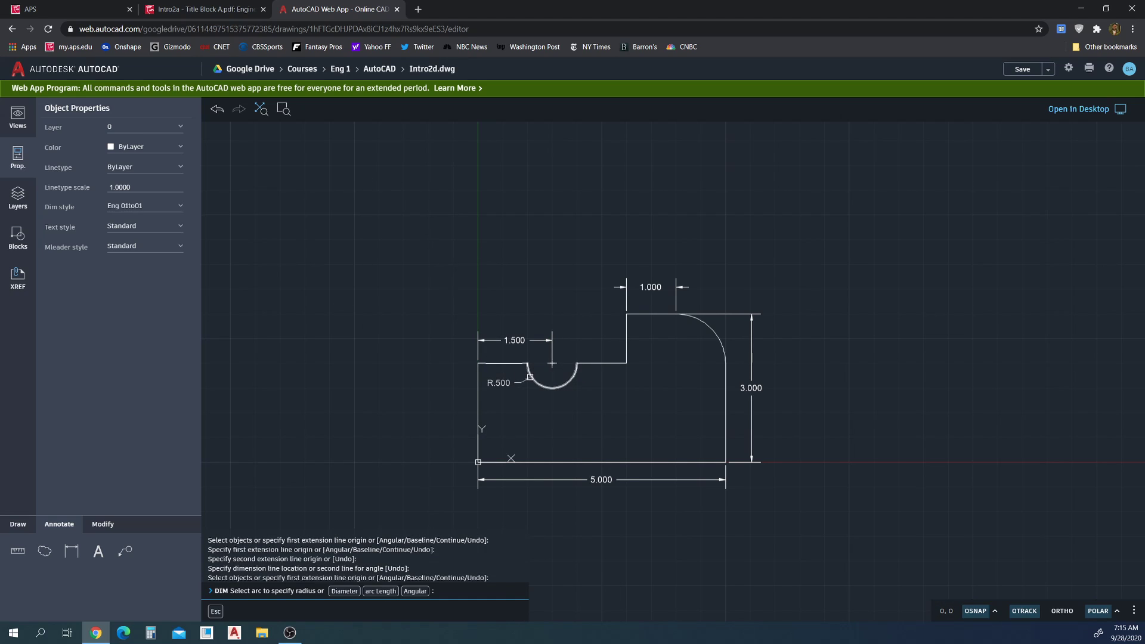
{"action": "left_click", "coordinate": [530, 377]}
{"action": "left_click", "coordinate": [580, 332]}
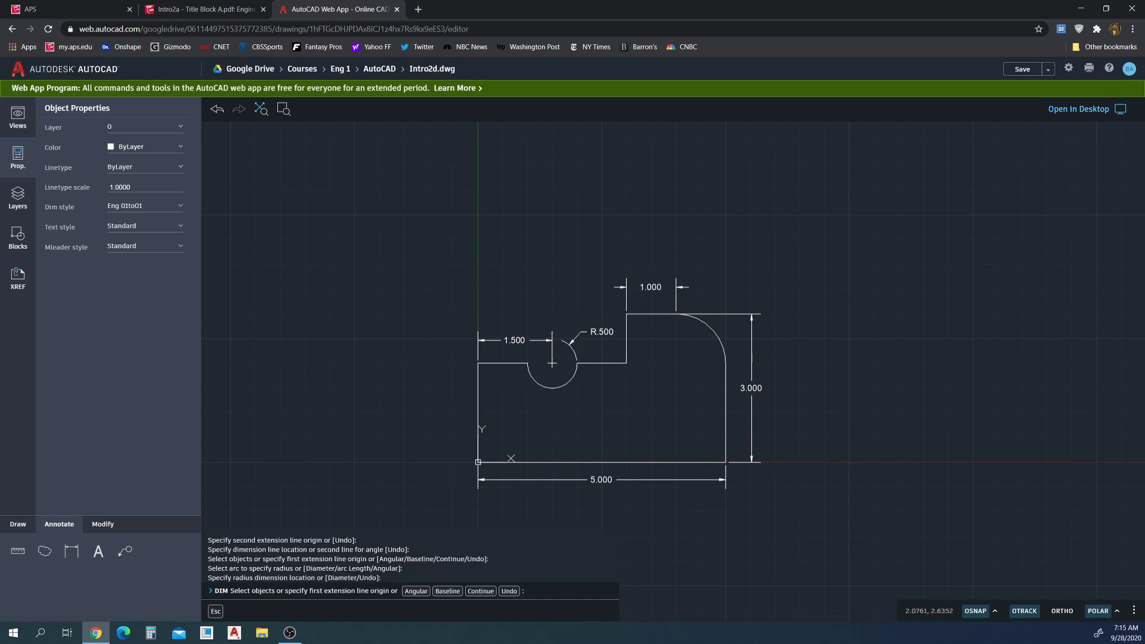
{"action": "left_click", "coordinate": [477, 382]}
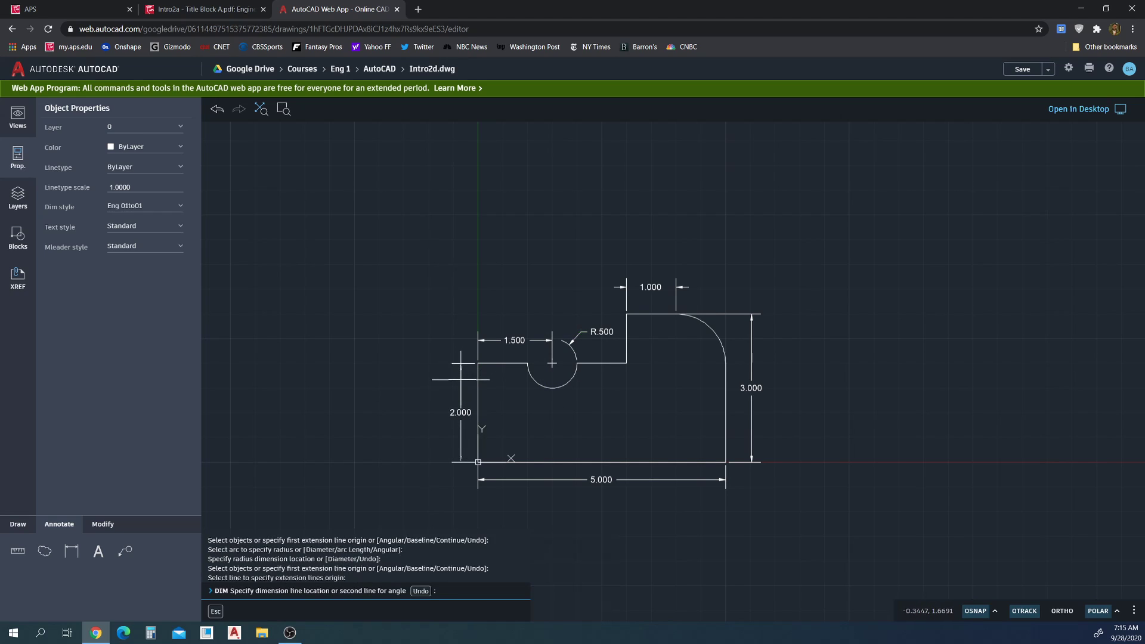
{"action": "left_click", "coordinate": [458, 378]}
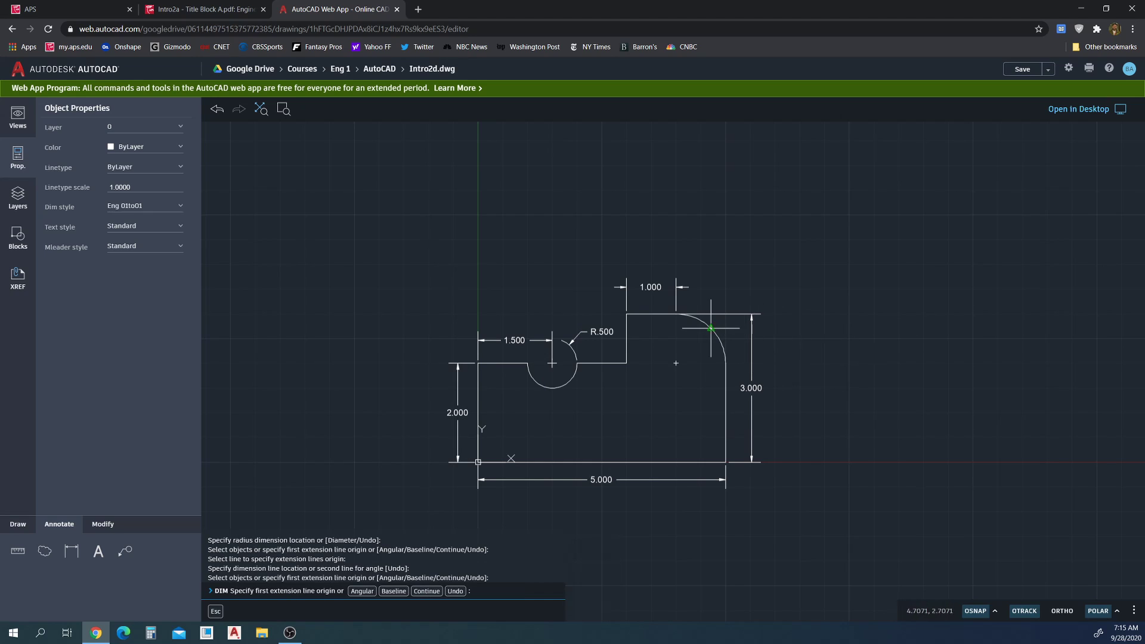
Step: Stretch the 3.000 dimension's top extension point closer to the rounded corner
{"action": "scroll", "coordinate": [710, 329], "scroll_direction": "up", "scroll_amount": 3}
{"action": "scroll", "coordinate": [710, 329], "scroll_direction": "up", "scroll_amount": 4}
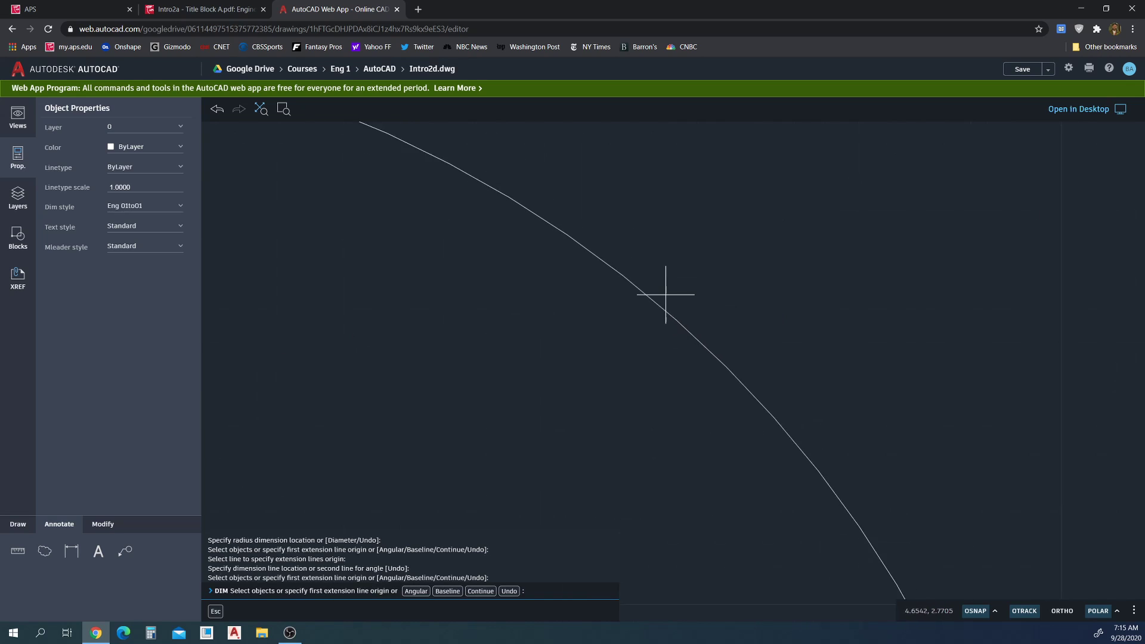
{"action": "scroll", "coordinate": [670, 298], "scroll_direction": "down", "scroll_amount": 2}
{"action": "scroll", "coordinate": [665, 295], "scroll_direction": "down", "scroll_amount": 3}
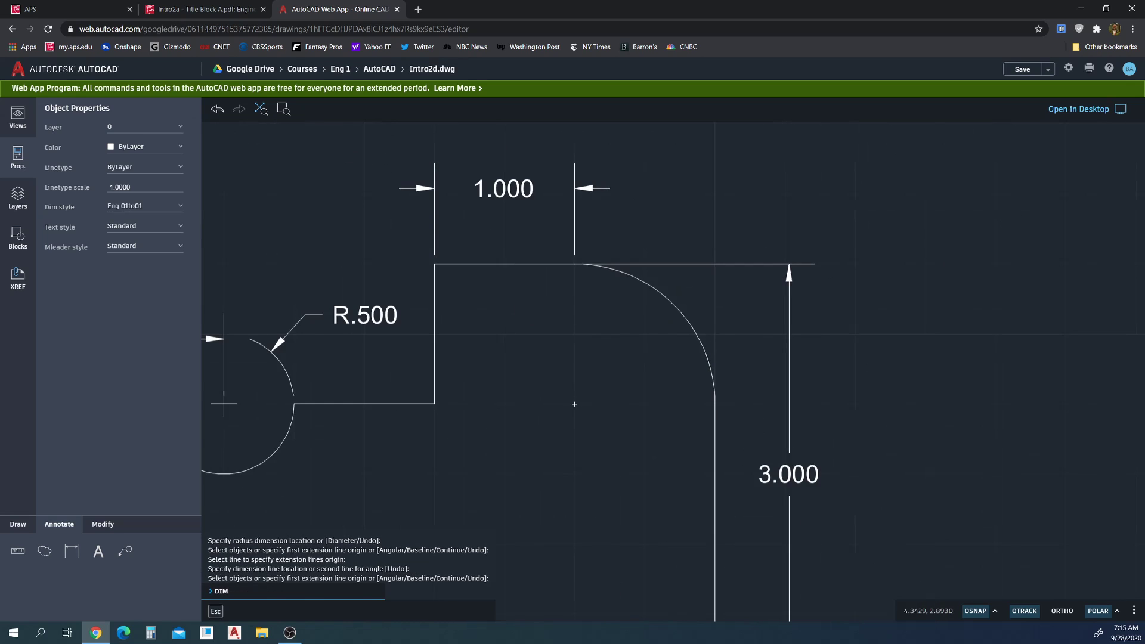
{"action": "key", "text": "Escape"}
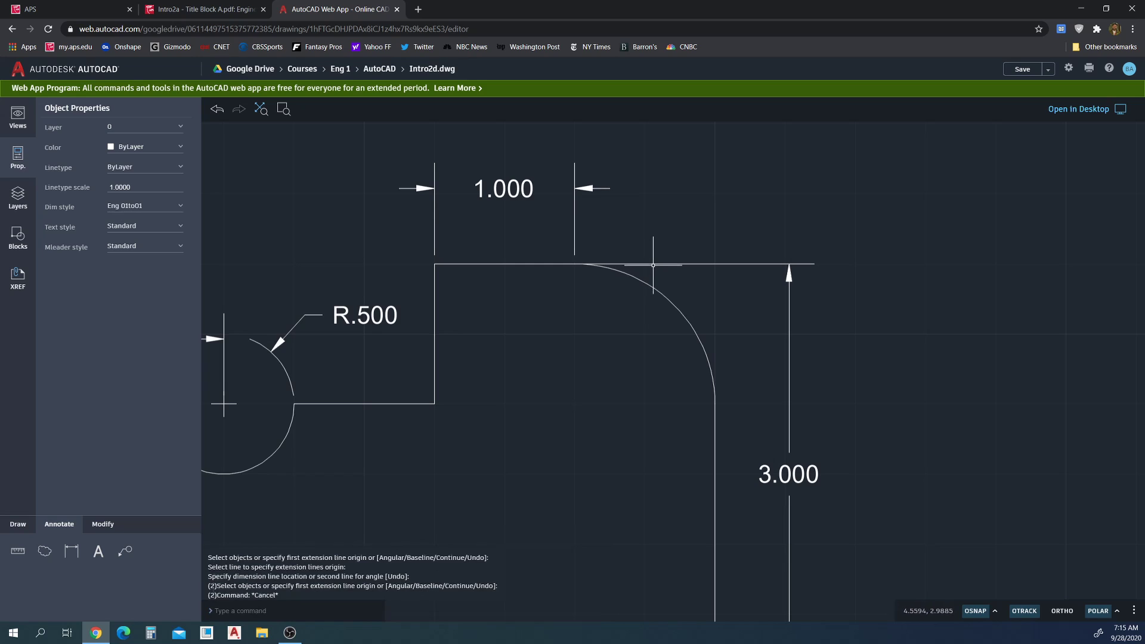
{"action": "left_click", "coordinate": [655, 263]}
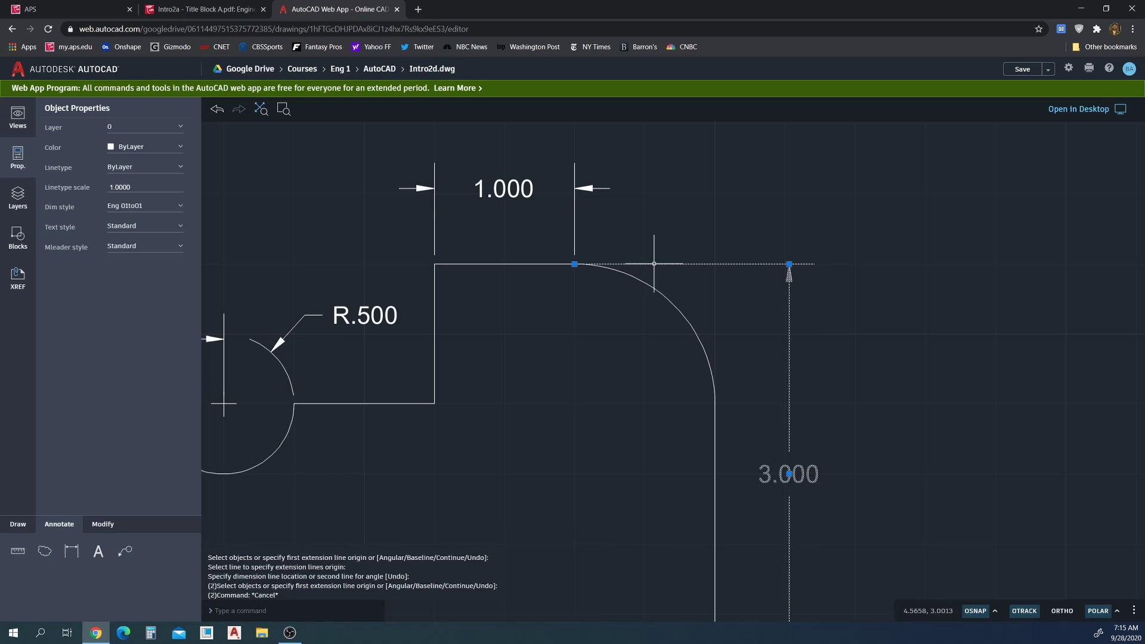
{"action": "left_click", "coordinate": [574, 264]}
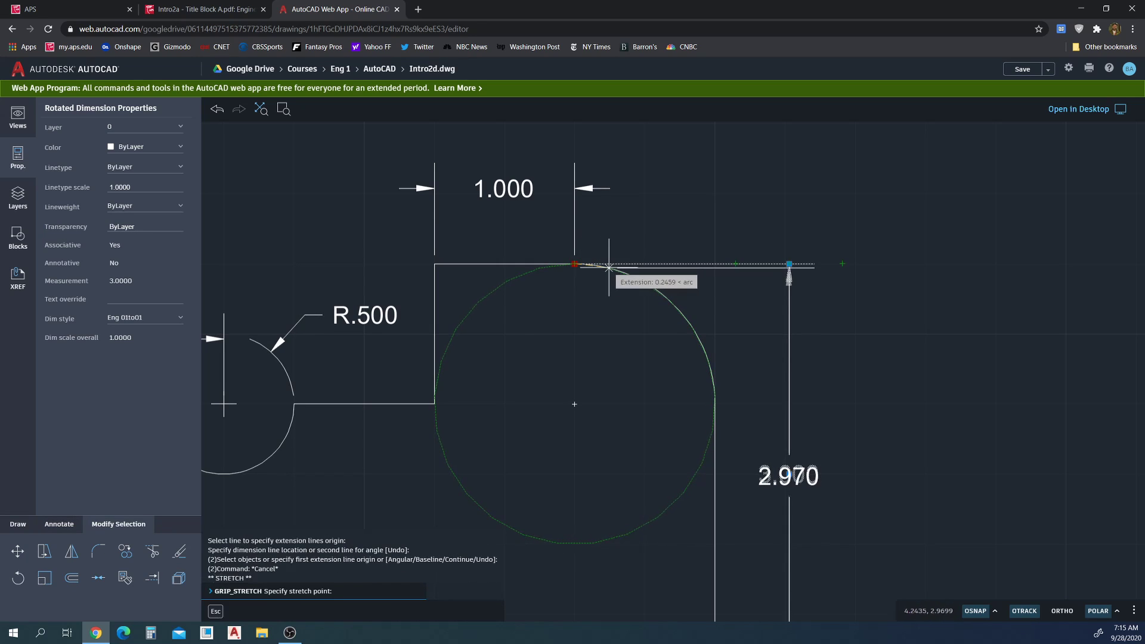
{"action": "left_click", "coordinate": [620, 264]}
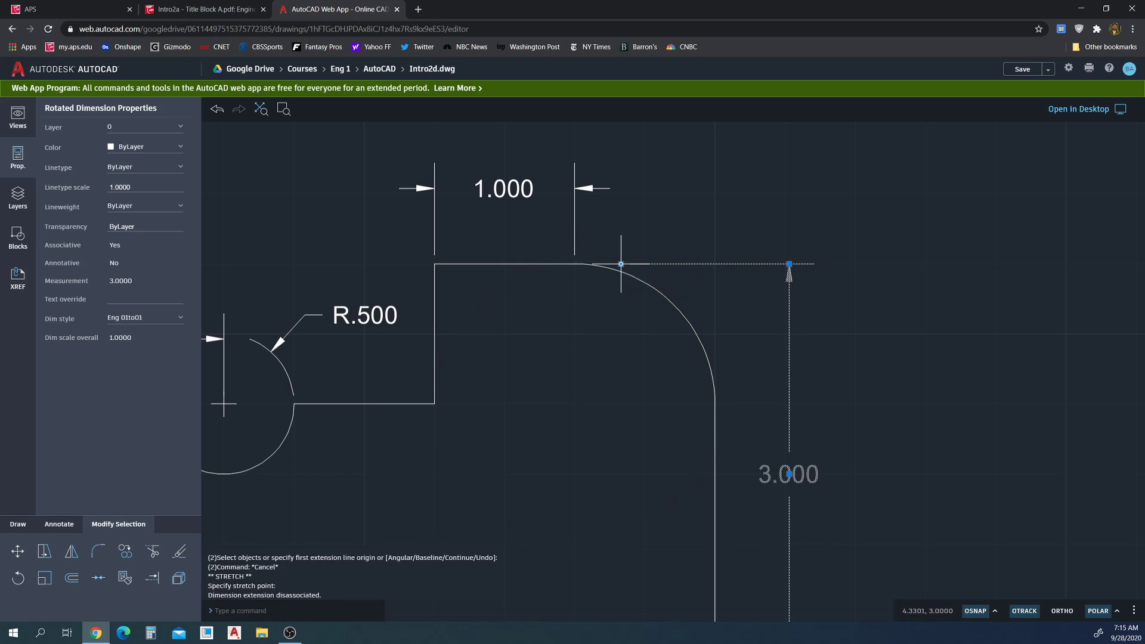
{"action": "key", "text": "Escape"}
Step: Center the part in view and bring up the list of model and layouts
{"action": "scroll", "coordinate": [619, 397], "scroll_direction": "down", "scroll_amount": 10}
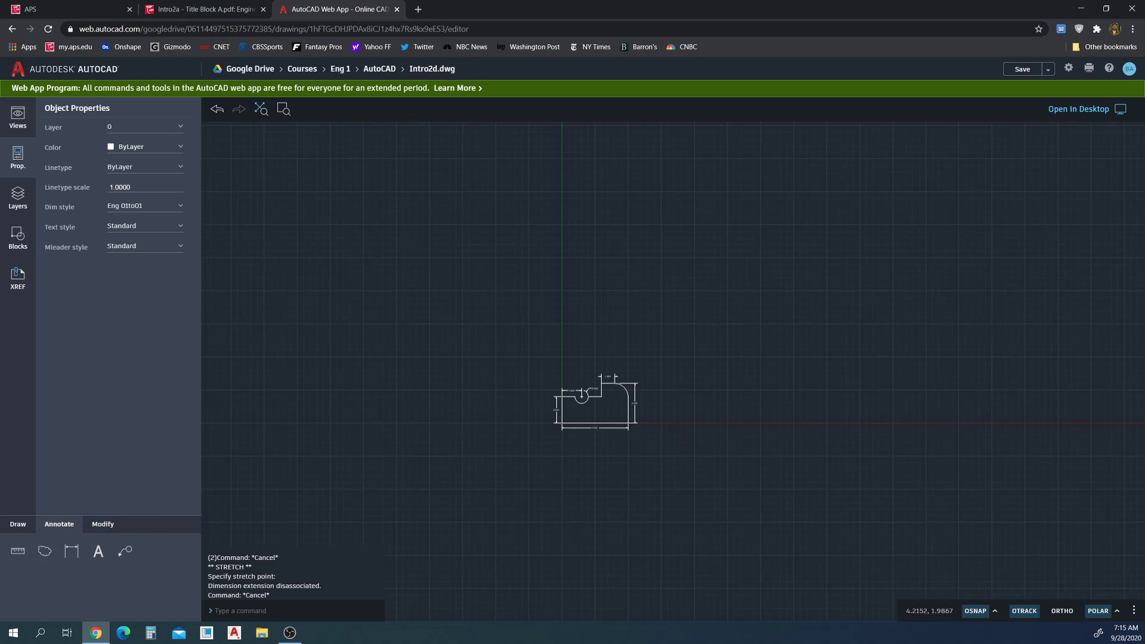
{"action": "scroll", "coordinate": [619, 397], "scroll_direction": "up", "scroll_amount": 10}
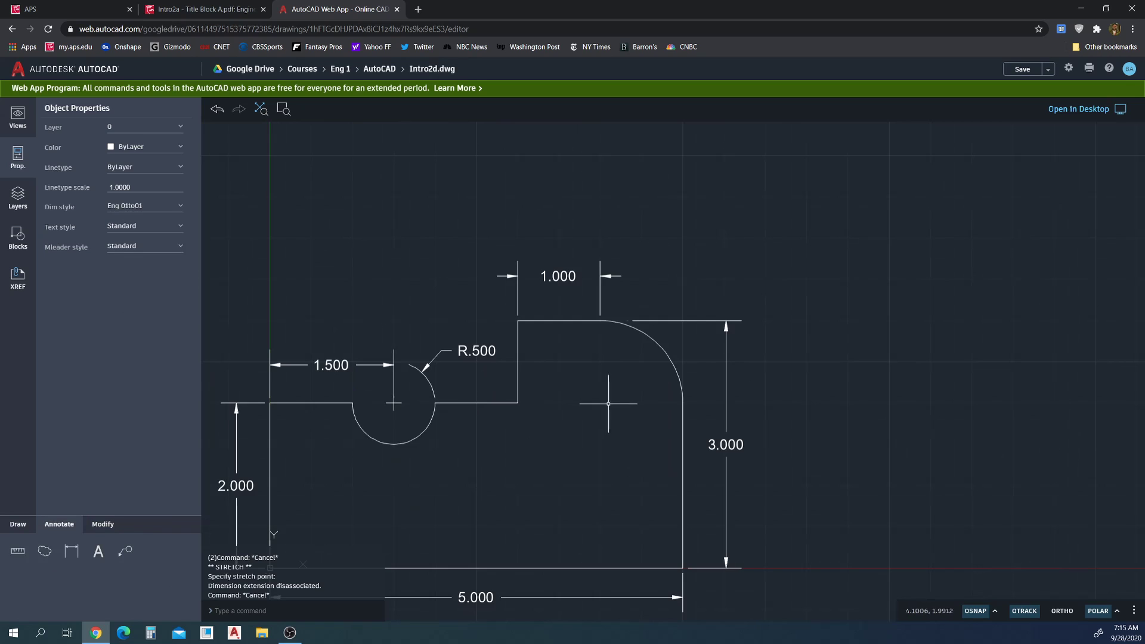
{"action": "mouse_move", "coordinate": [550, 430]}
{"action": "middle_mouse_down"}
{"action": "mouse_move", "coordinate": [614, 390]}
{"action": "mouse_move", "coordinate": [675, 376]}
{"action": "middle_mouse_up"}
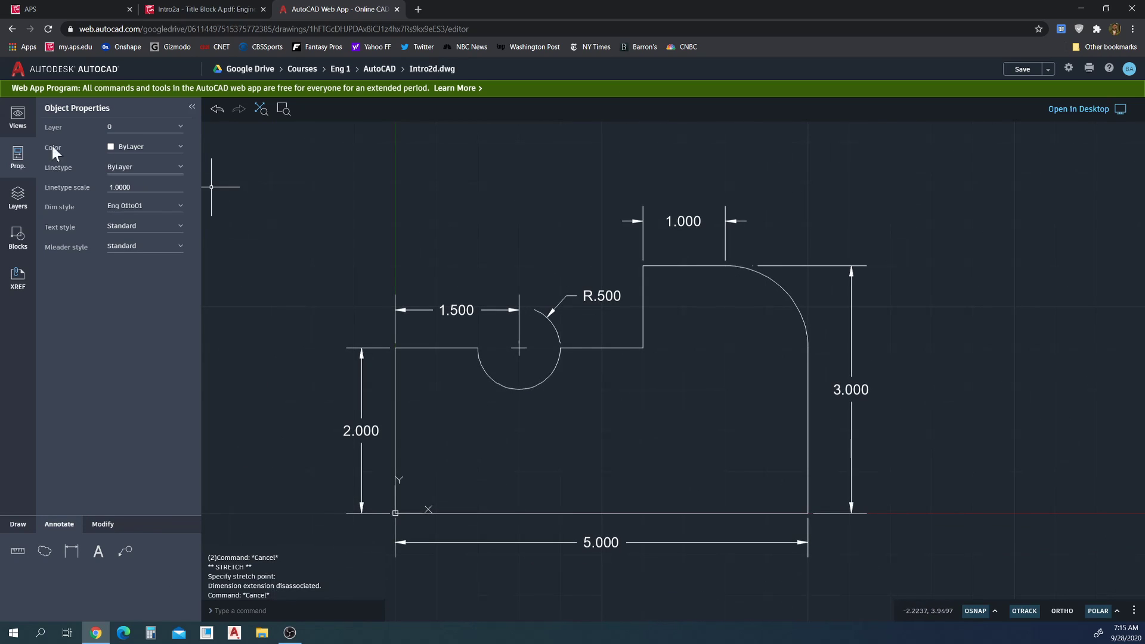
{"action": "left_click", "coordinate": [18, 128]}
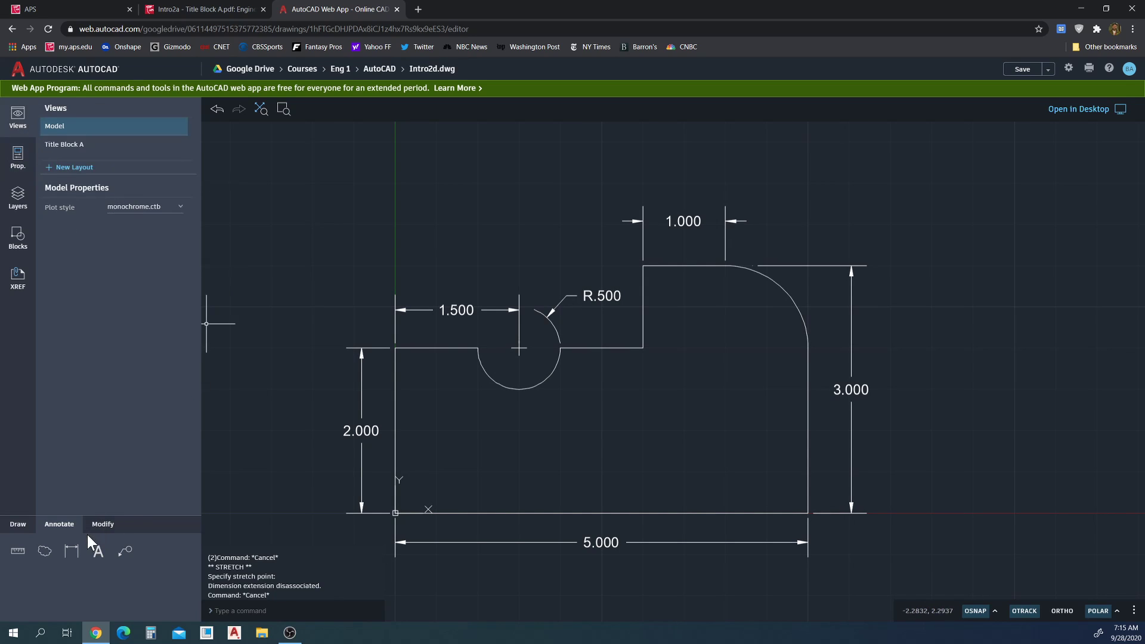
Step: Dimension the large corner arc as R1.000, then switch to the Title Block A layout
{"action": "left_click", "coordinate": [72, 551]}
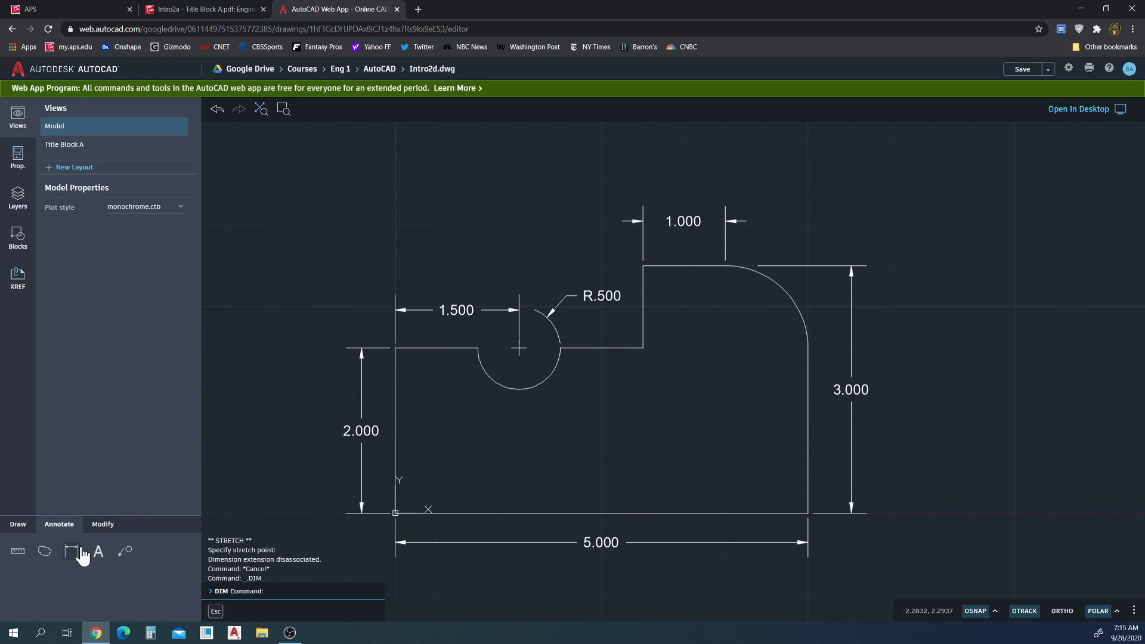
{"action": "left_click", "coordinate": [788, 295]}
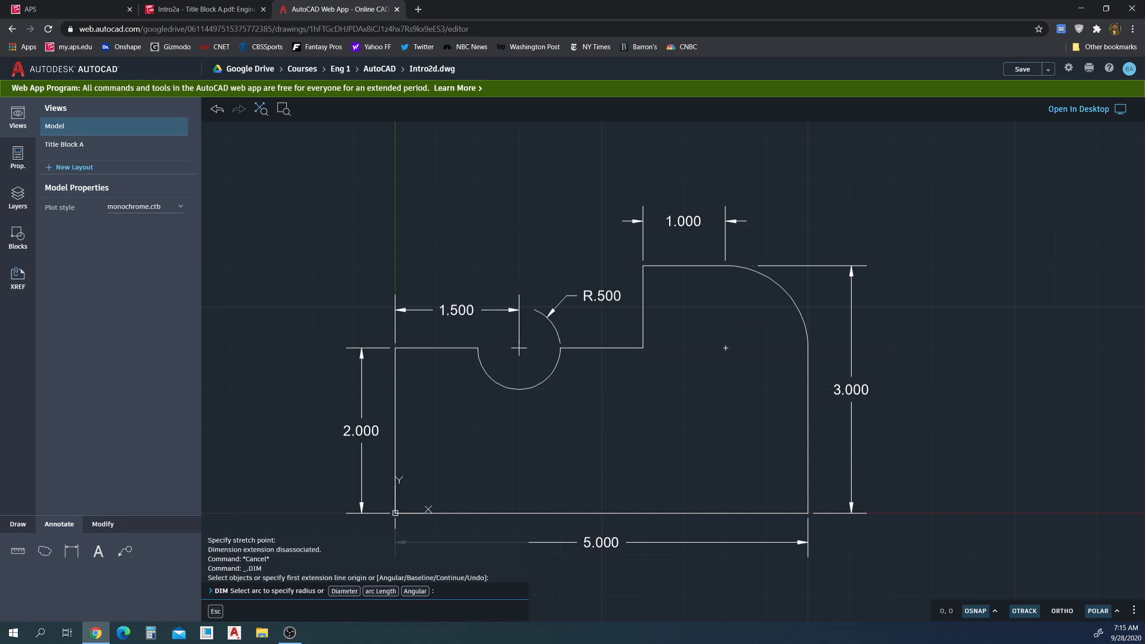
{"action": "left_click", "coordinate": [832, 228]}
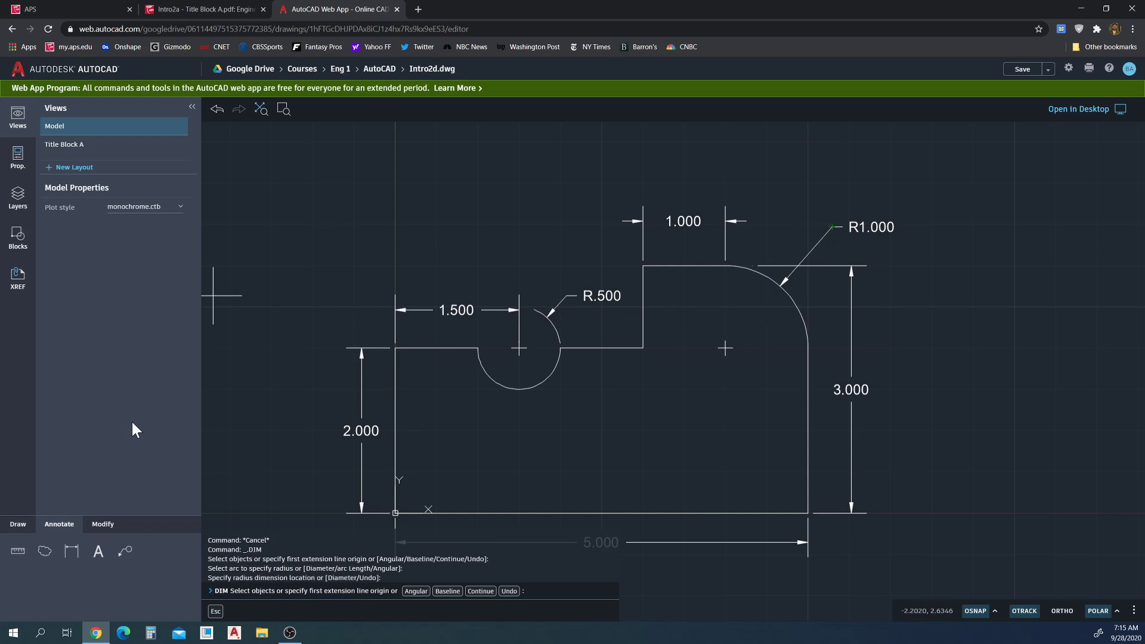
{"action": "left_click", "coordinate": [76, 145]}
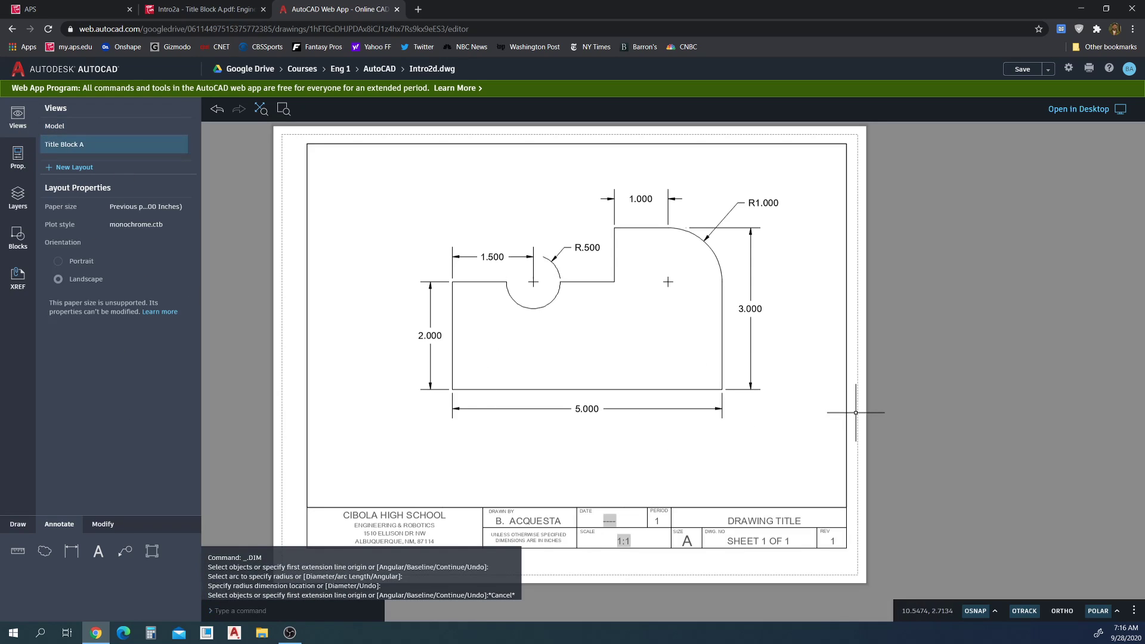
Step: Change the title block's DRAWING TITLE to INTRO 2 and save Intro2d.dwg
{"action": "double_click", "coordinate": [799, 520]}
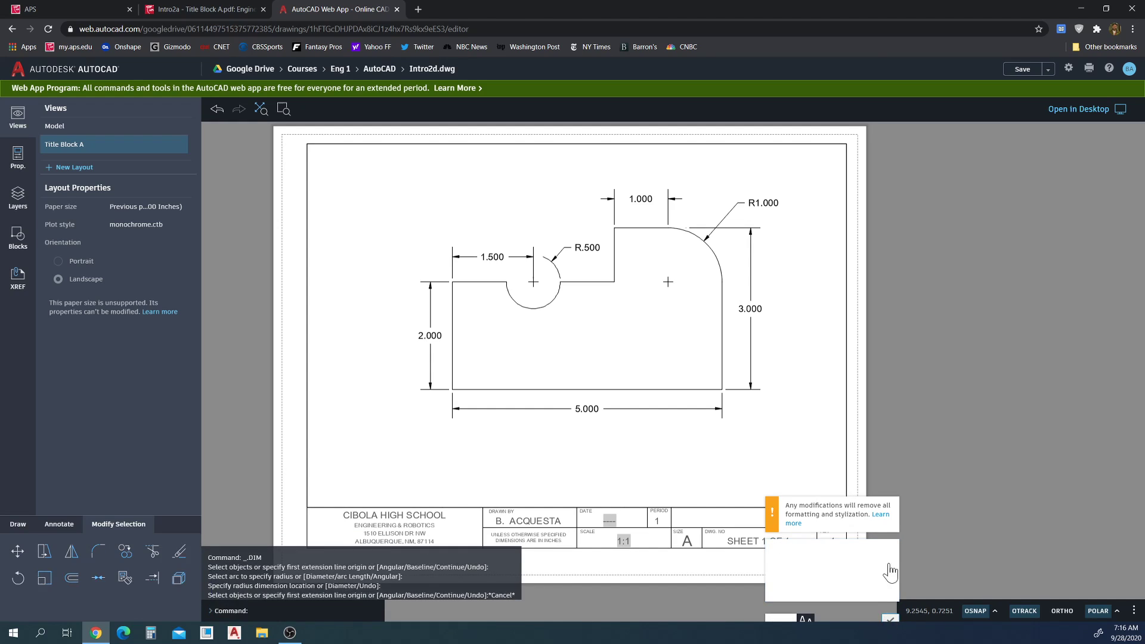
{"action": "left_click", "coordinate": [900, 471]}
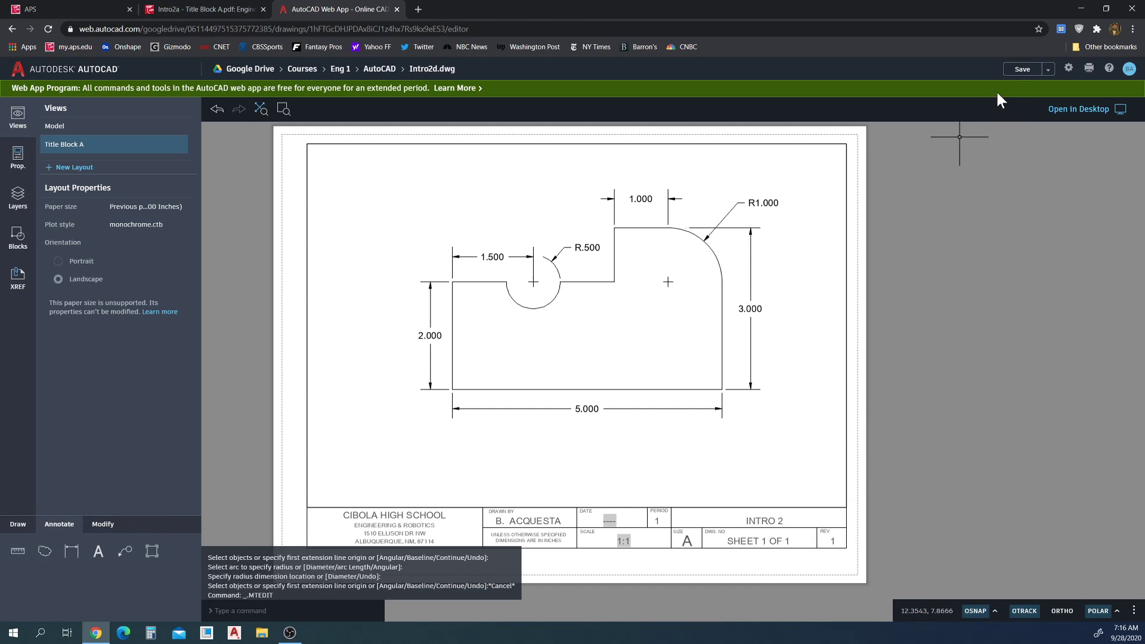
{"action": "left_click", "coordinate": [1023, 69]}
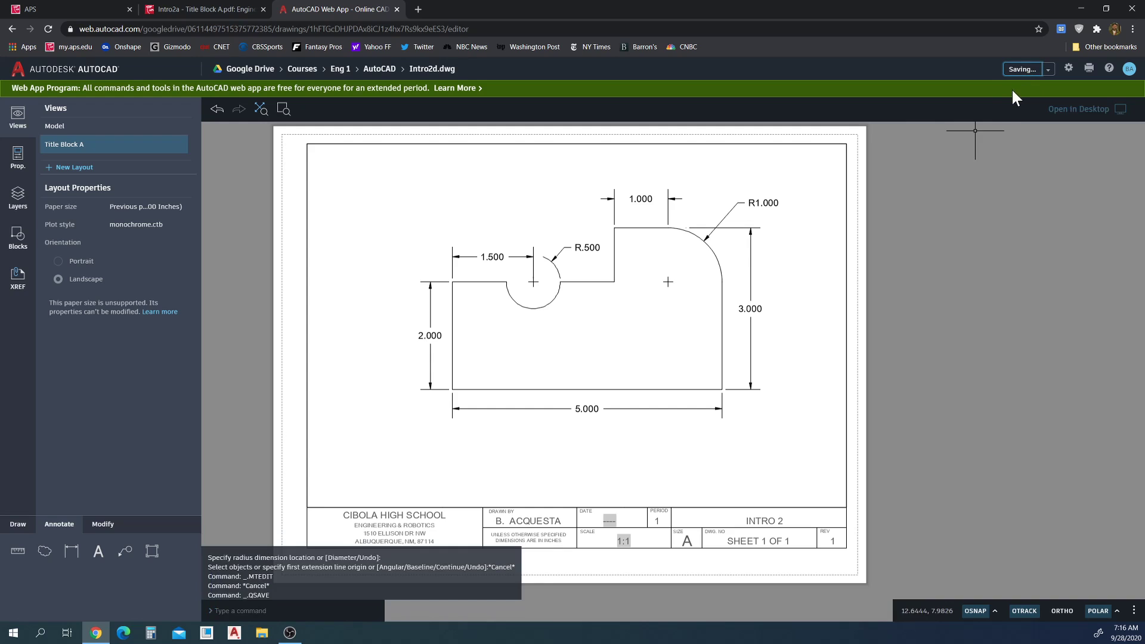
Step: Plot Title Block A to PDF and view Intro2d - Title Block A.pdf full-screen in Acrobat Reader
{"action": "left_click", "coordinate": [1089, 68]}
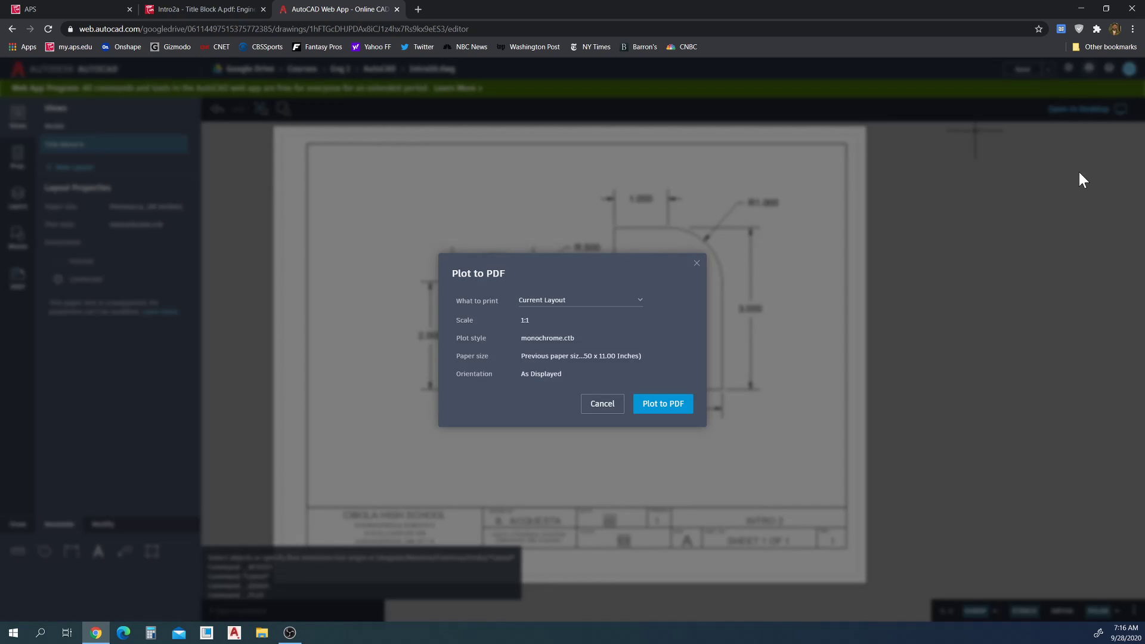
{"action": "left_click", "coordinate": [679, 407]}
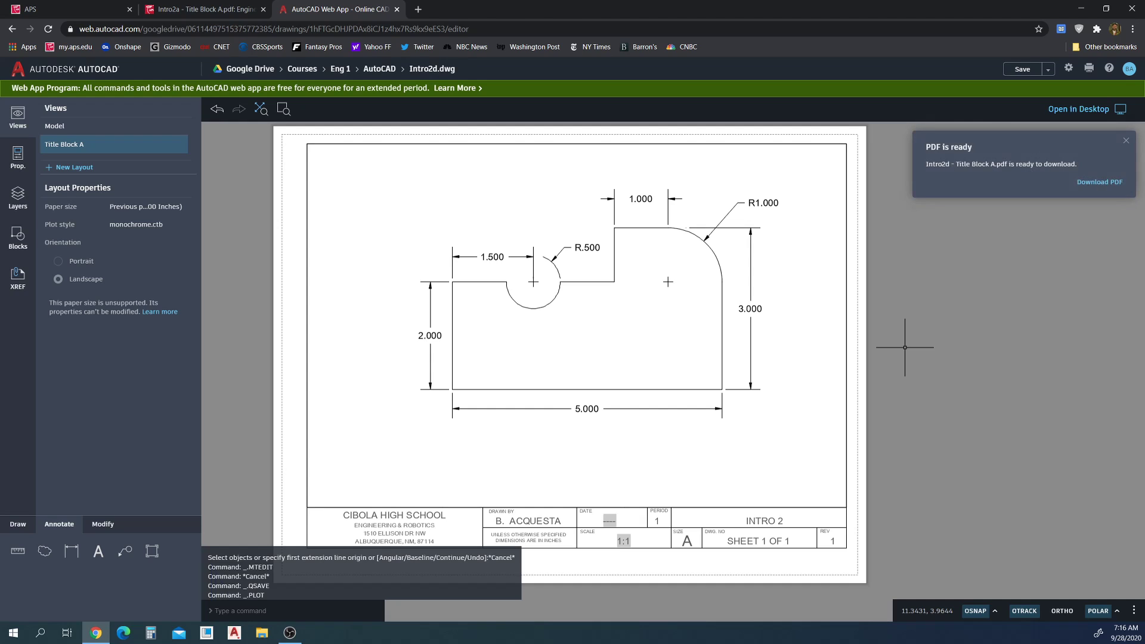
{"action": "left_click", "coordinate": [1079, 180]}
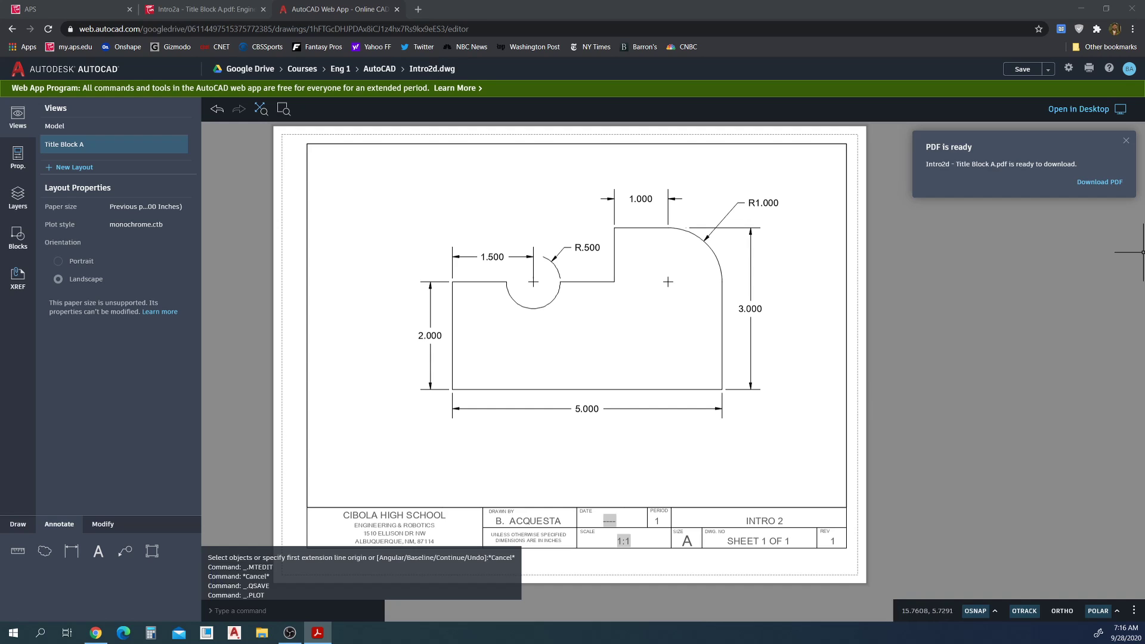
{"action": "left_click_drag", "start_coordinate": [747, 159], "coordinate": [618, 1]}
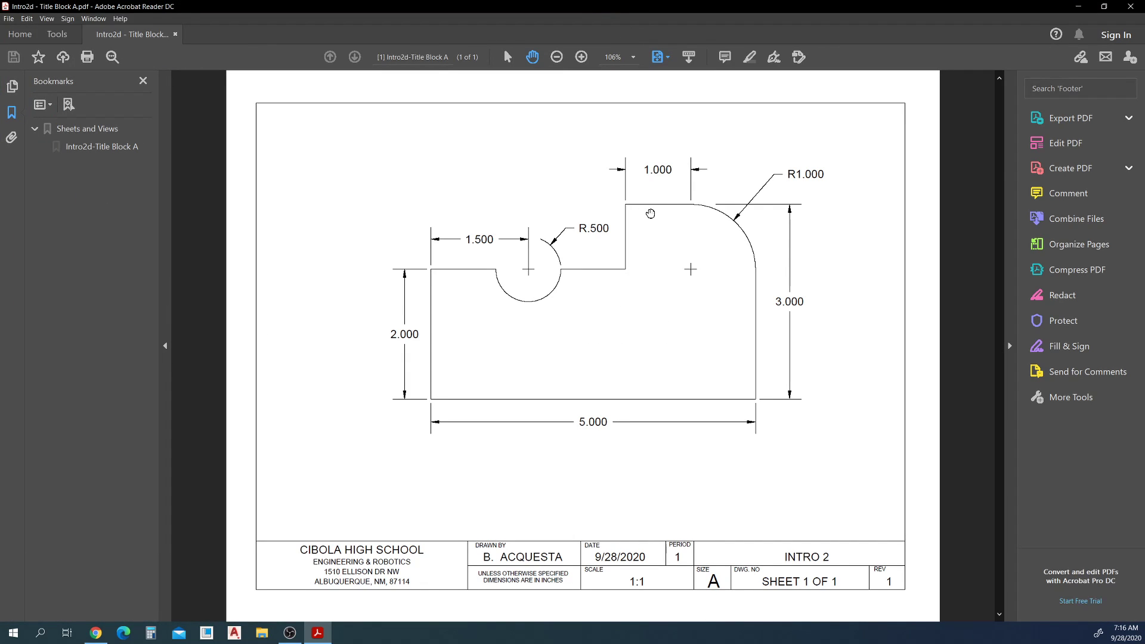